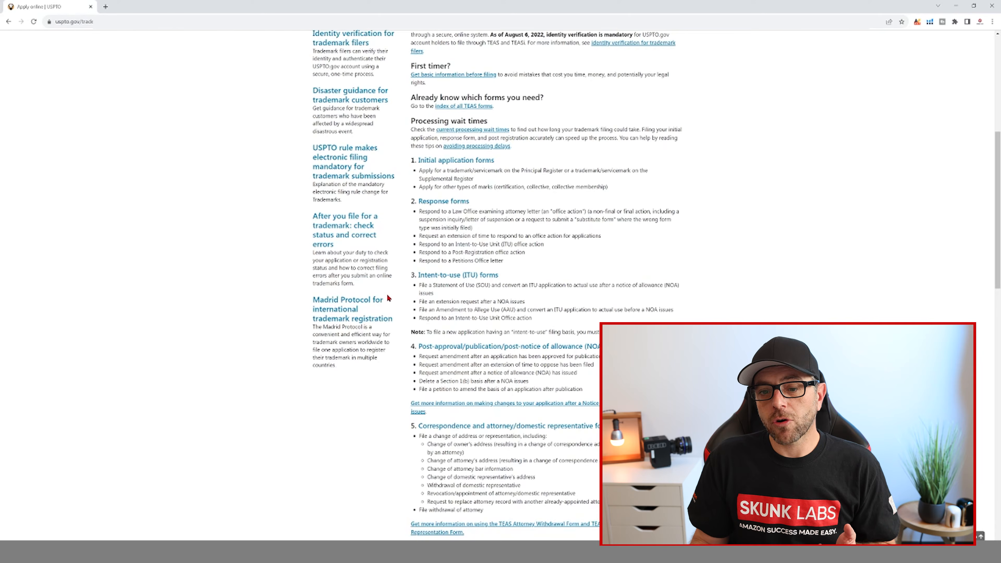
Step: Review the trademark form categories, open the initial application form page, and start the application in TEAS
{"action": "scroll", "coordinate": [587, 320], "scroll_direction": "down", "scroll_amount": 10}
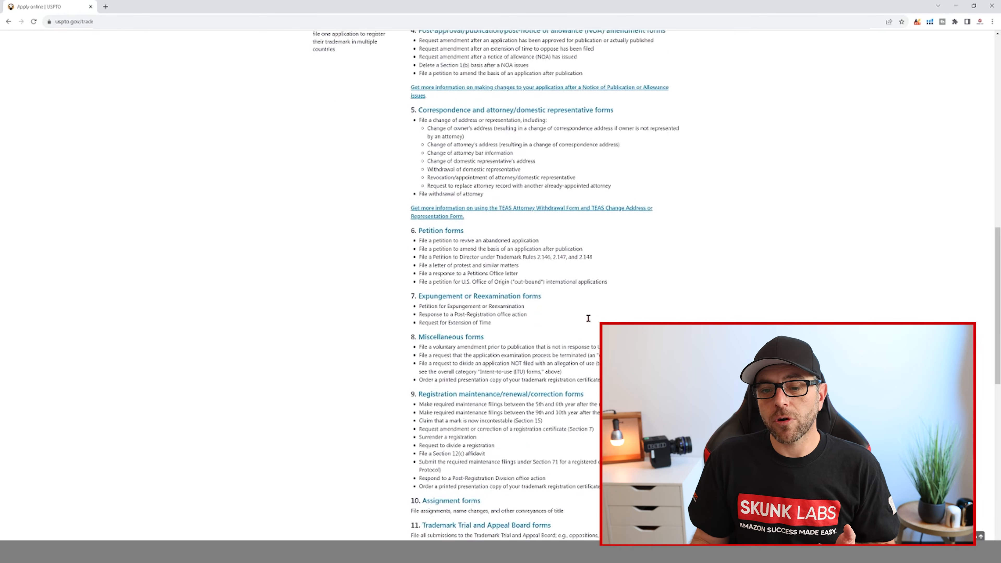
{"action": "scroll", "coordinate": [591, 317], "scroll_direction": "down", "scroll_amount": 2}
{"action": "scroll", "coordinate": [592, 317], "scroll_direction": "up", "scroll_amount": 6}
{"action": "scroll", "coordinate": [594, 320], "scroll_direction": "up", "scroll_amount": 10}
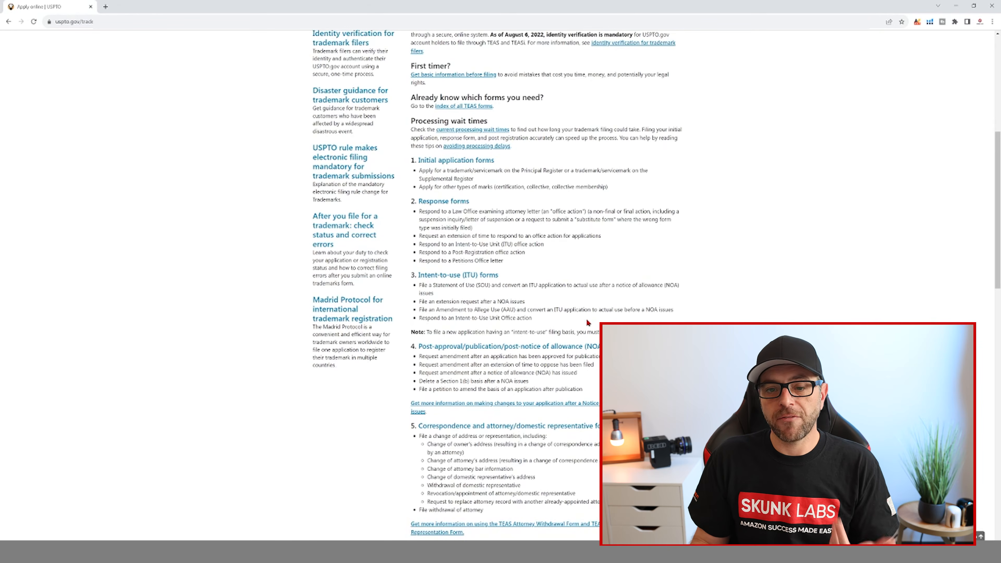
{"action": "scroll", "coordinate": [587, 319], "scroll_direction": "down", "scroll_amount": 10}
{"action": "scroll", "coordinate": [590, 317], "scroll_direction": "down", "scroll_amount": 3}
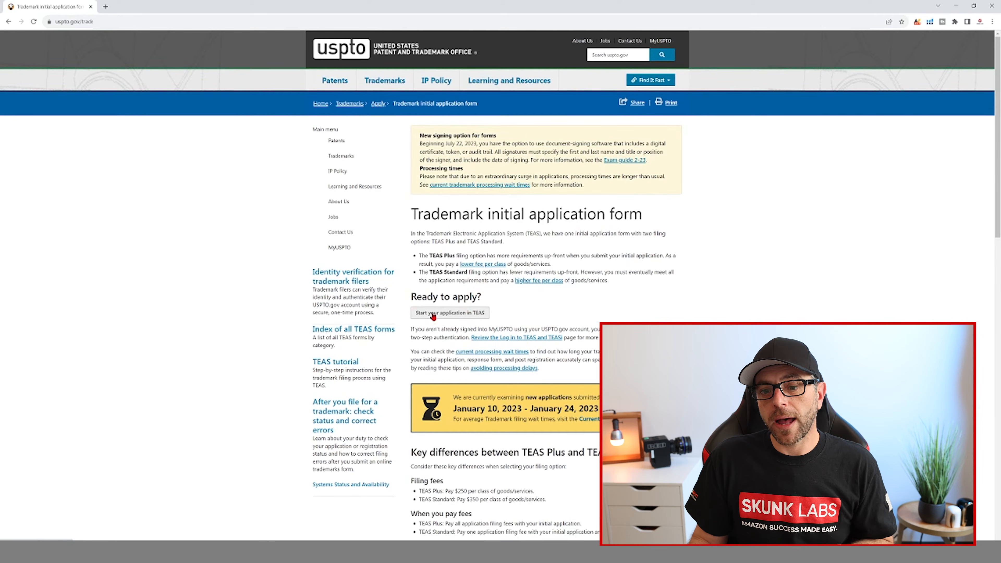
{"action": "left_click", "coordinate": [454, 319]}
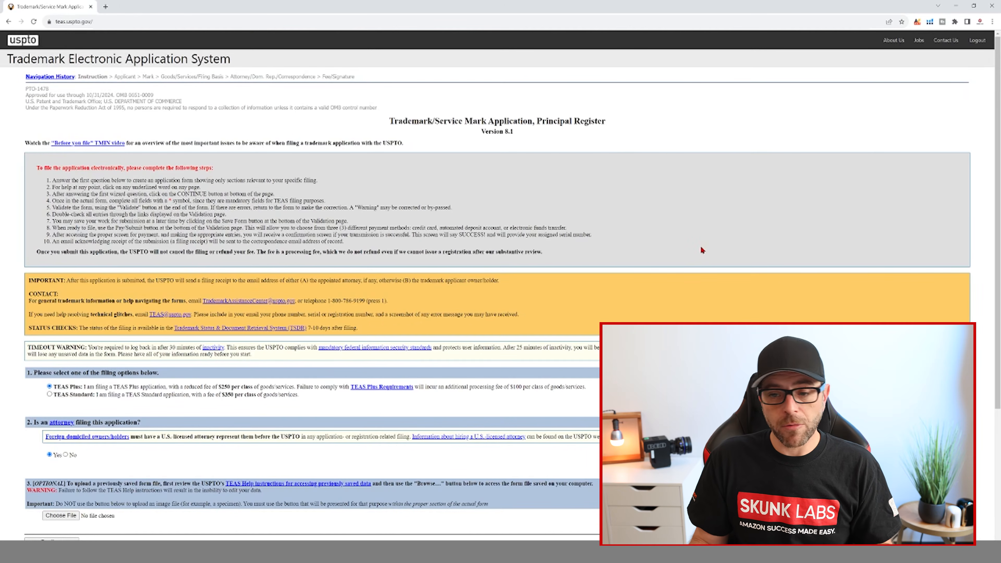
Step: Indicate that no attorney is filing the TEAS Plus application and continue to the applicant information
{"action": "scroll", "coordinate": [701, 249], "scroll_direction": "down", "scroll_amount": 5}
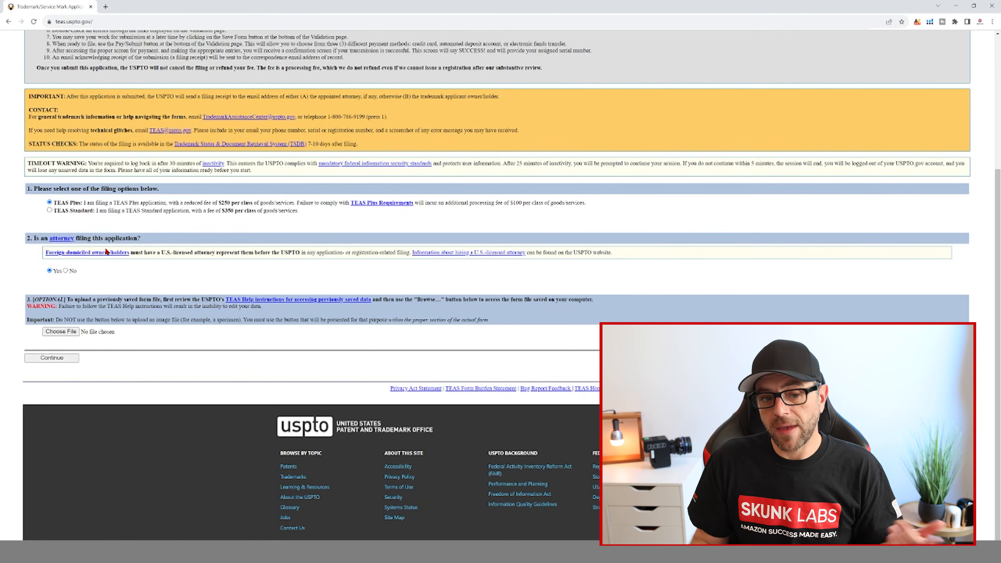
{"action": "left_click", "coordinate": [65, 270]}
{"action": "scroll", "coordinate": [442, 264], "scroll_direction": "down", "scroll_amount": 1}
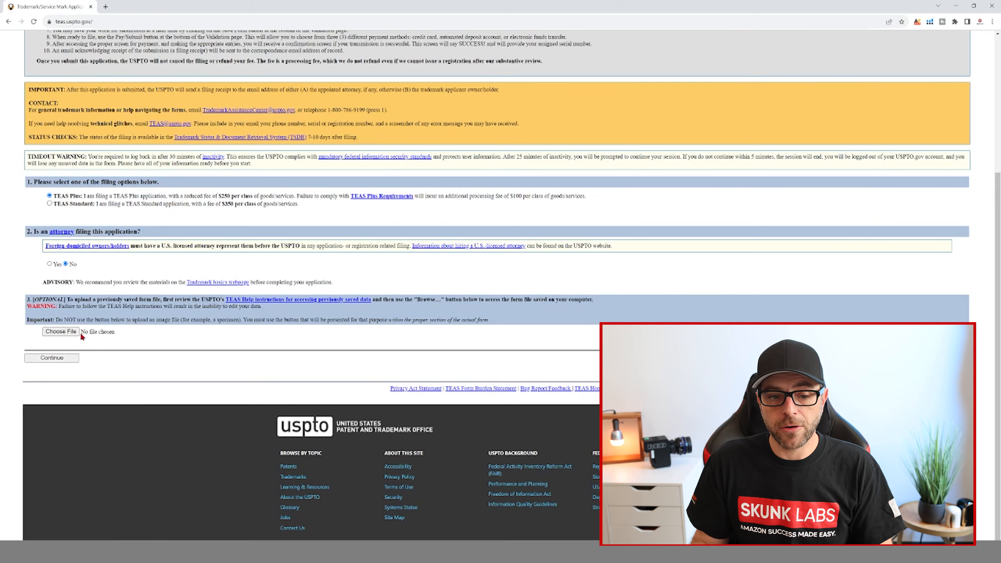
{"action": "left_click", "coordinate": [66, 357]}
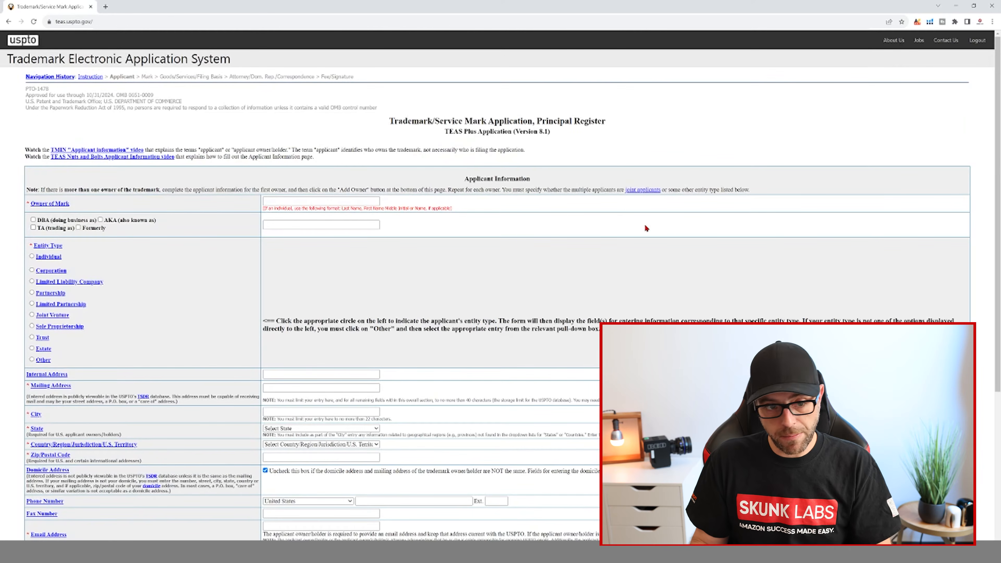
Step: Enter the mark owner's name and set the entity type to Limited Liability Company, legally organized in New Jersey
{"action": "left_click", "coordinate": [288, 200]}
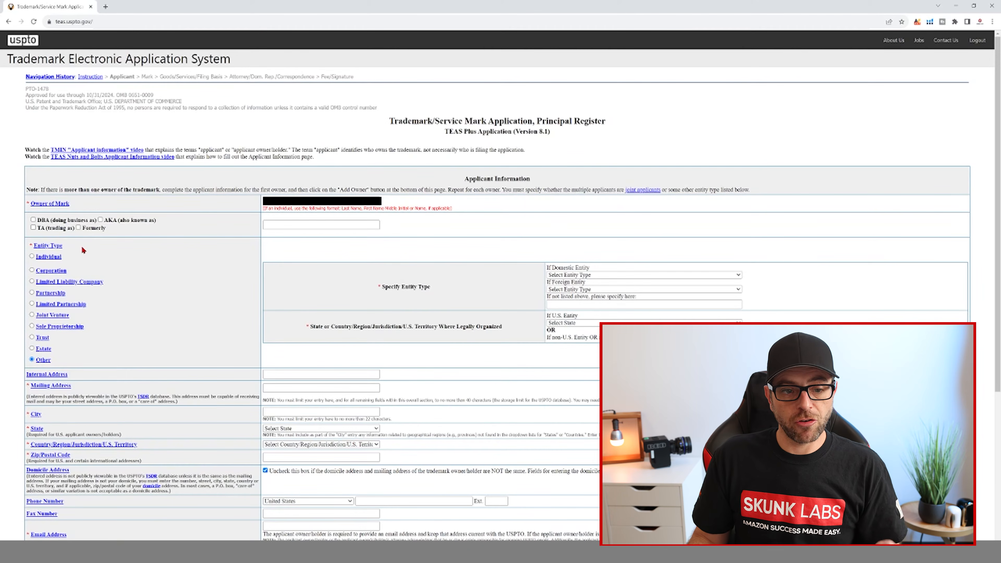
{"action": "left_click", "coordinate": [32, 282]}
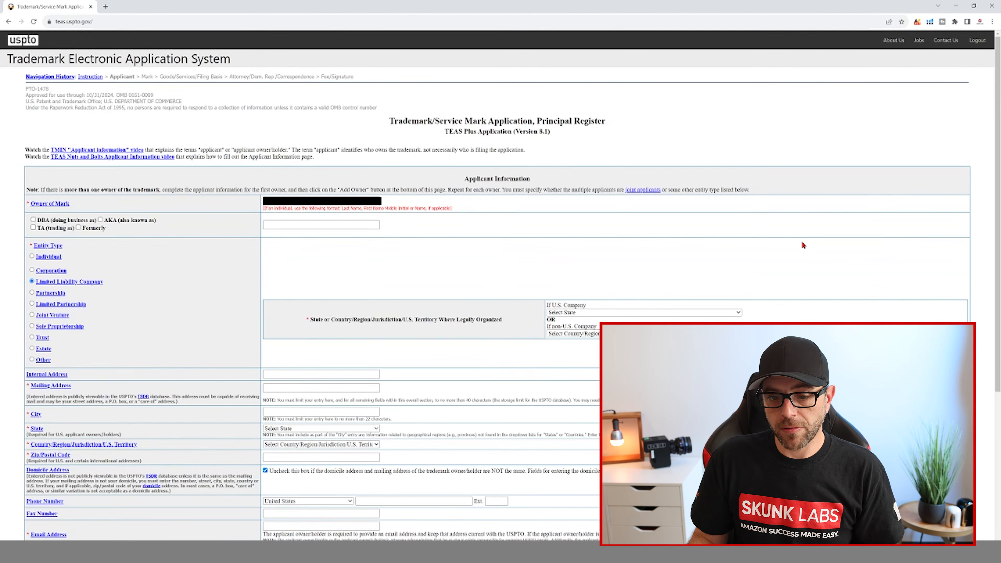
{"action": "scroll", "coordinate": [801, 241], "scroll_direction": "down", "scroll_amount": 3}
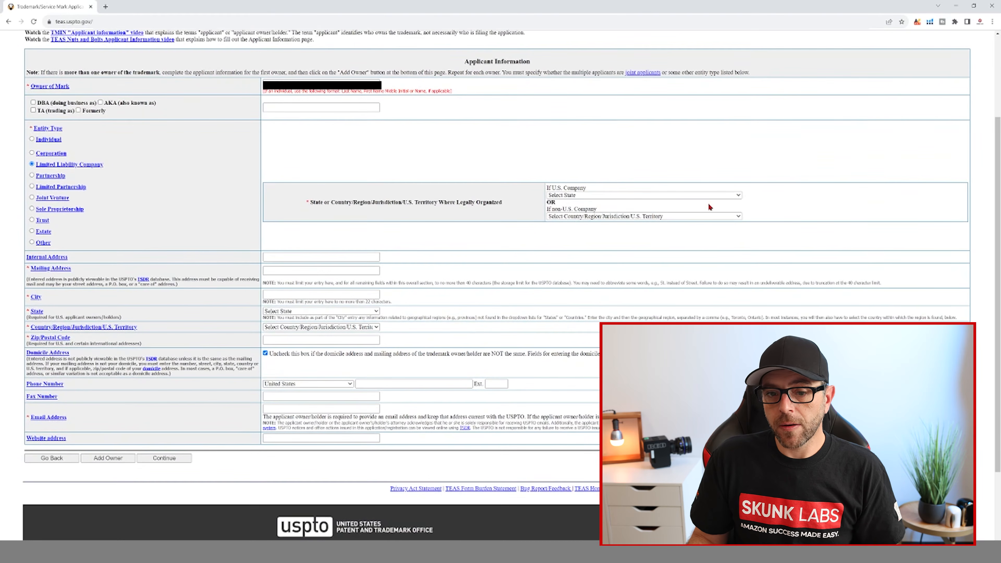
{"action": "left_click", "coordinate": [617, 196]}
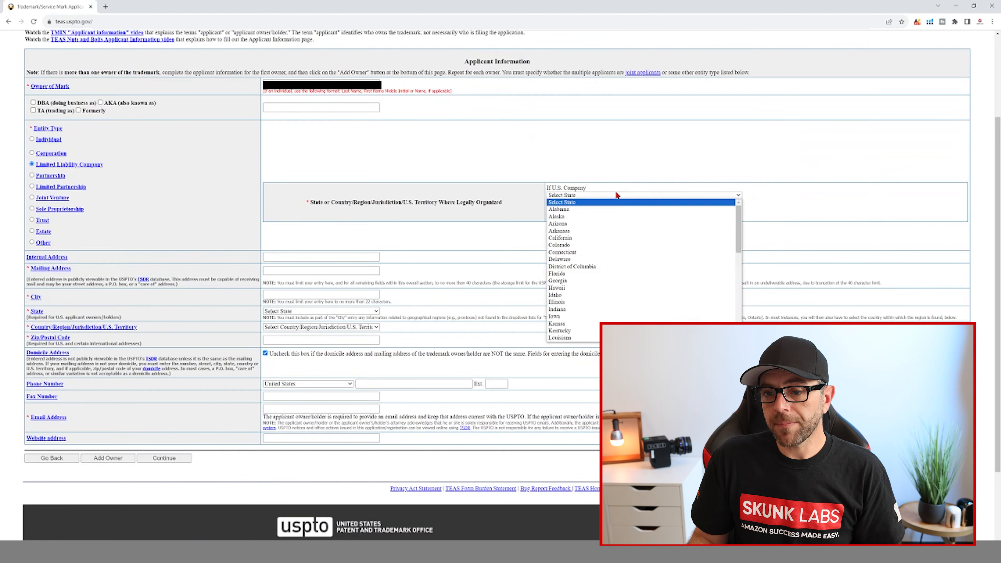
{"action": "type", "text": "new j"}
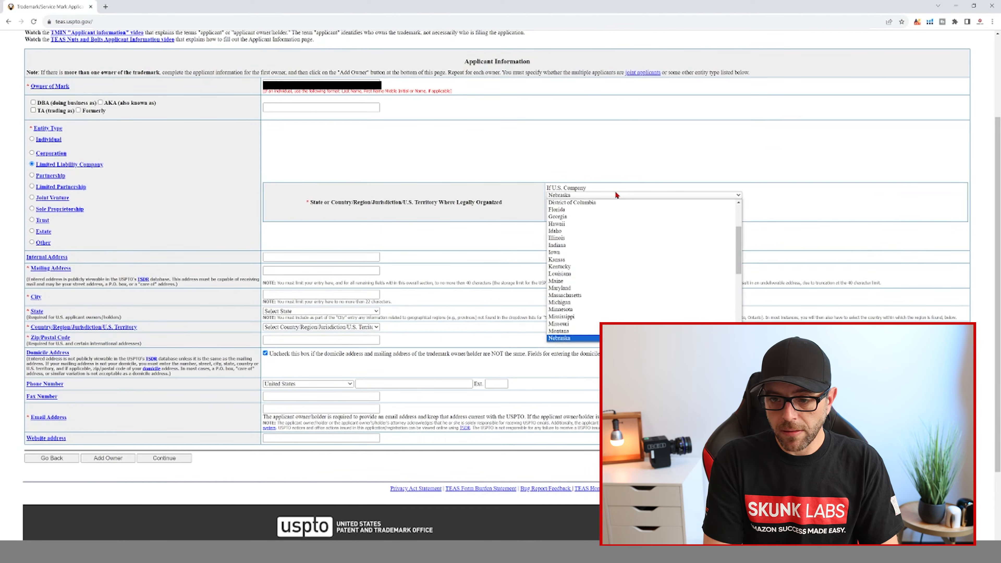
{"action": "key", "text": "Return"}
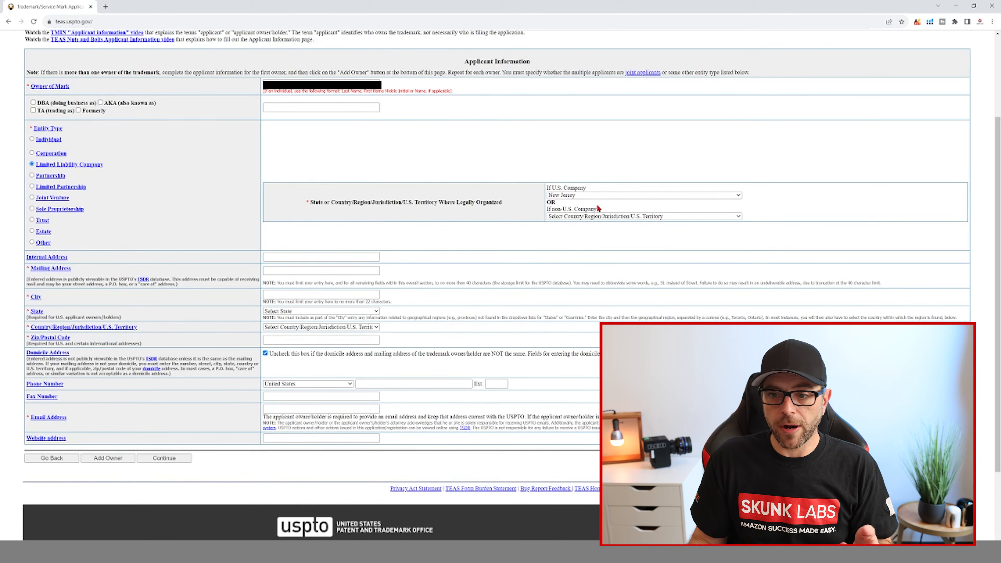
{"action": "left_click", "coordinate": [580, 196]}
{"action": "left_click", "coordinate": [774, 202]}
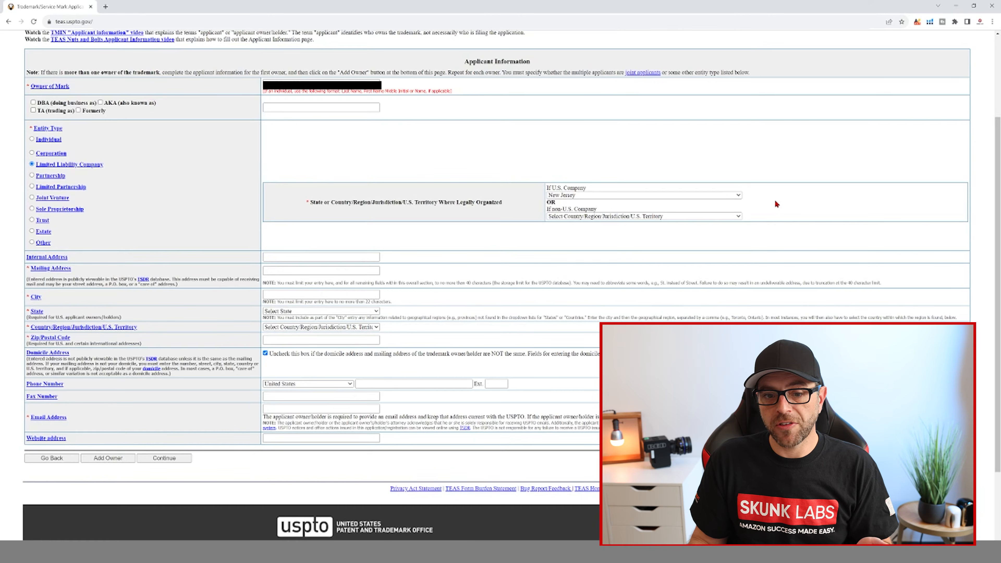
Step: Fill in the owner's mailing address fields using the saved address
{"action": "scroll", "coordinate": [68, 263], "scroll_direction": "down", "scroll_amount": 1}
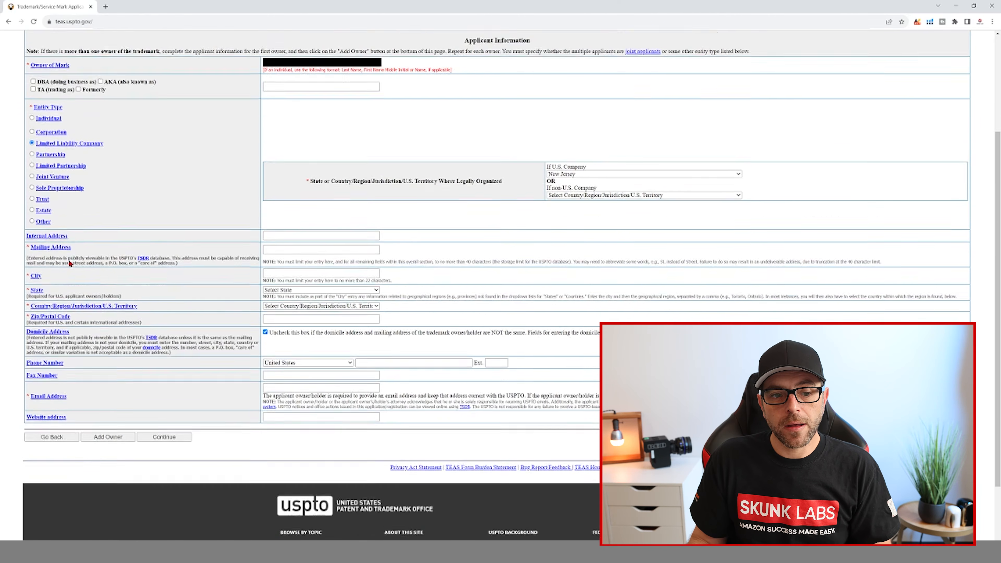
{"action": "scroll", "coordinate": [70, 264], "scroll_direction": "down", "scroll_amount": 1}
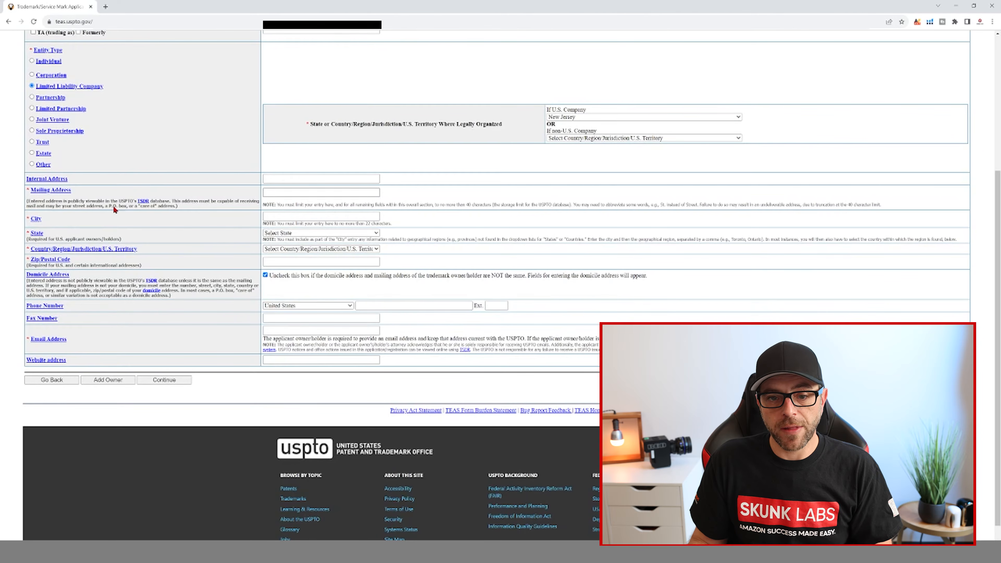
{"action": "left_click", "coordinate": [298, 191]}
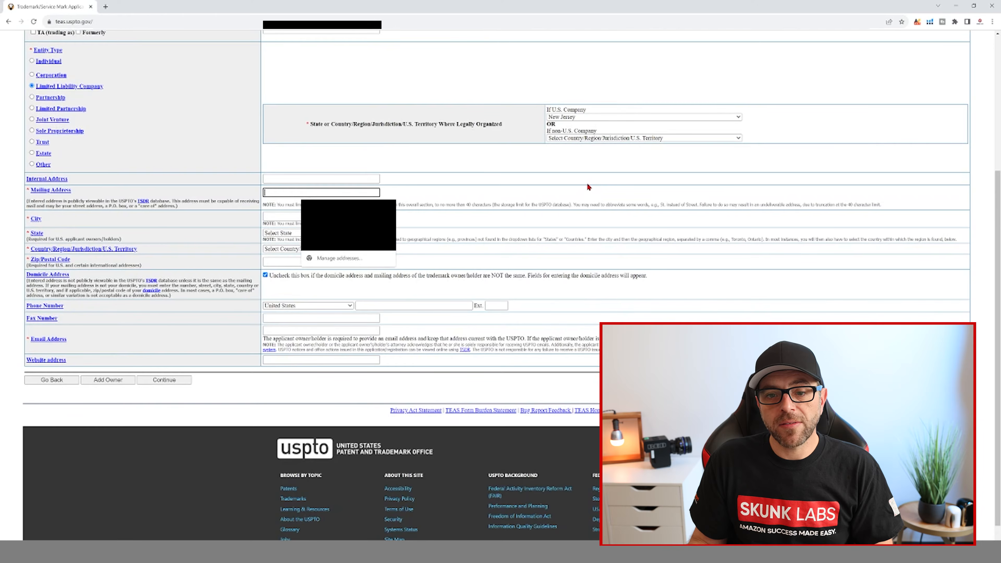
{"action": "left_click", "coordinate": [339, 208]}
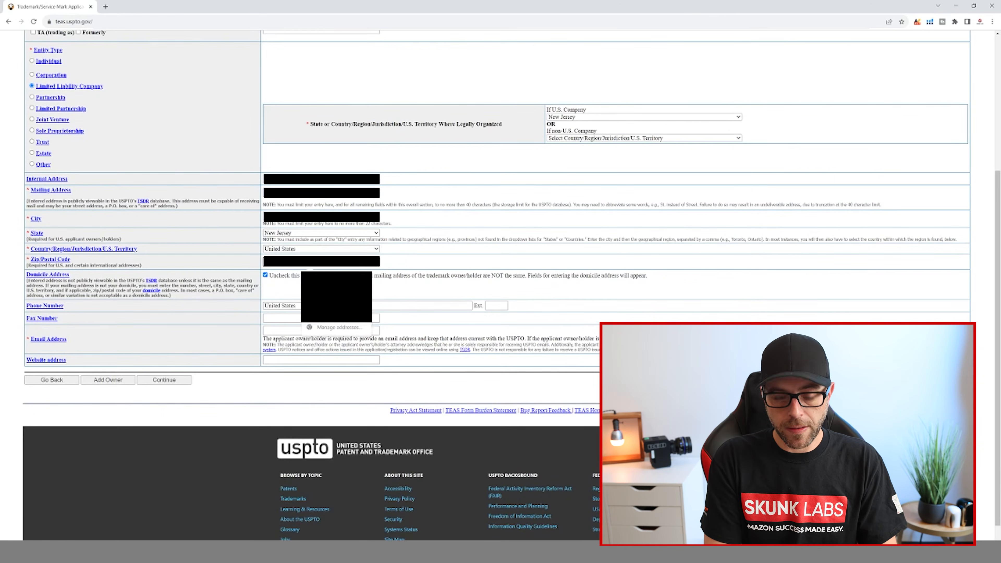
Step: Enter the owner's phone number, email and website address, and continue to the mark information
{"action": "scroll", "coordinate": [344, 275], "scroll_direction": "down", "scroll_amount": 1}
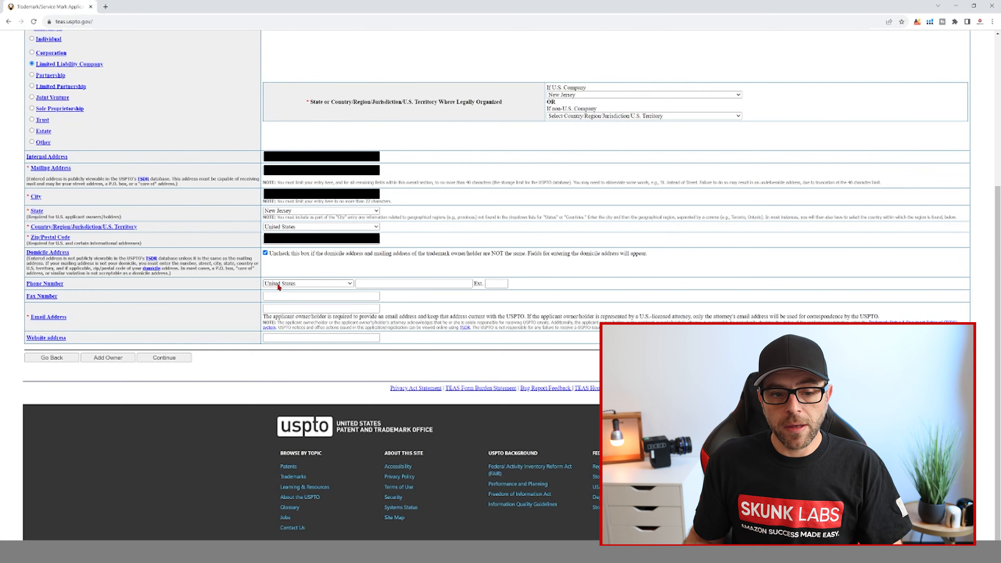
{"action": "left_click", "coordinate": [384, 282]}
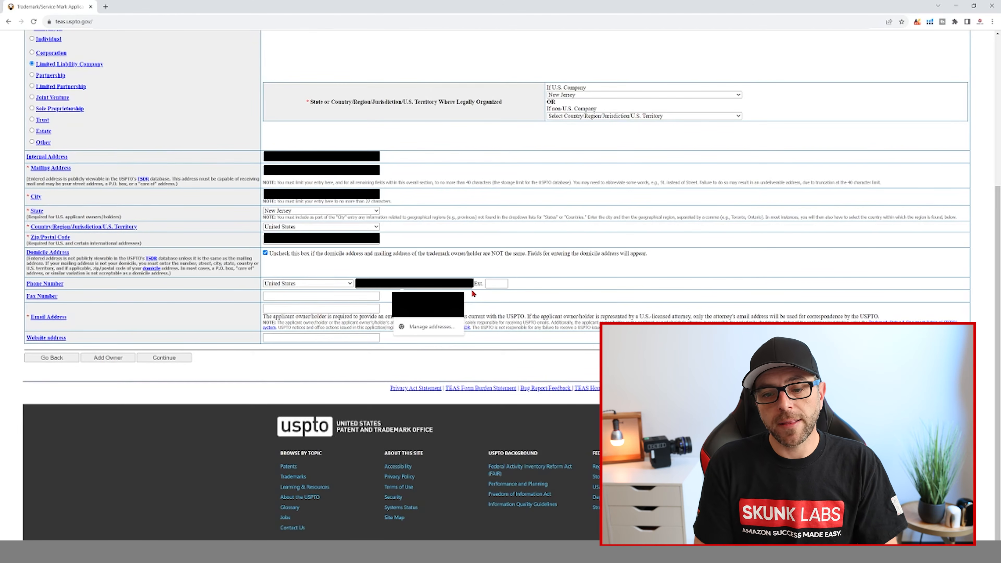
{"action": "type", "text": "9"}
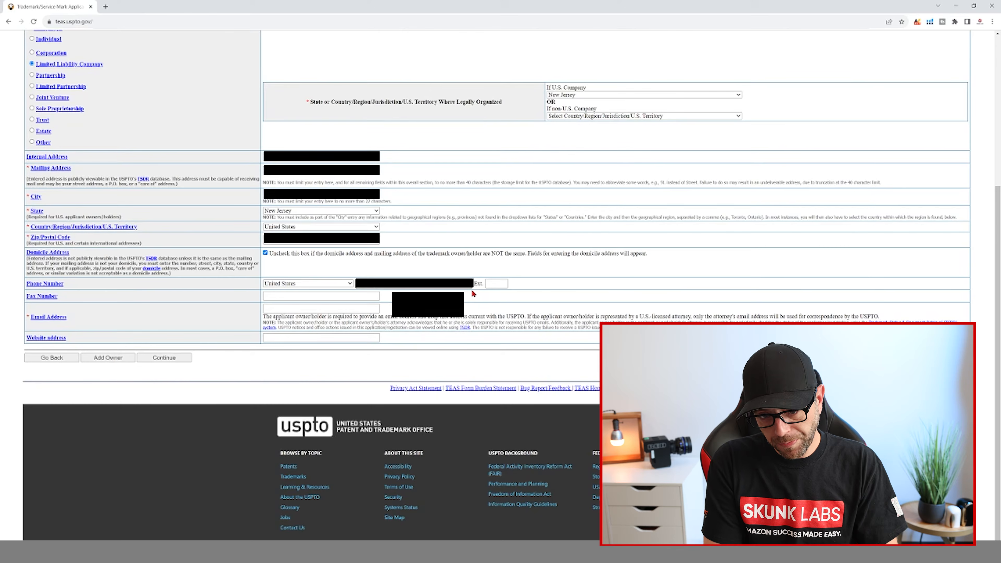
{"action": "key", "text": "BackSpace"}
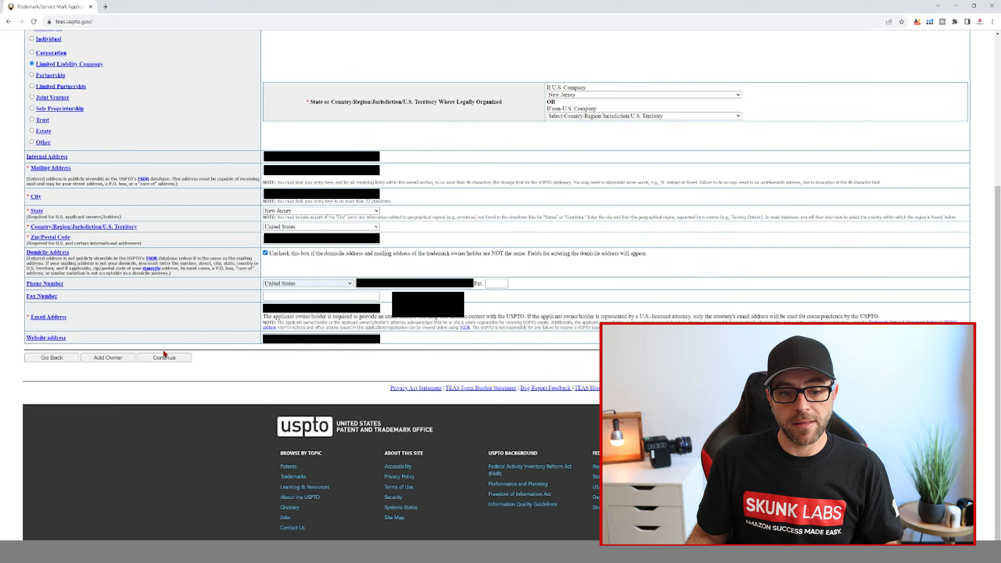
{"action": "left_click", "coordinate": [162, 355]}
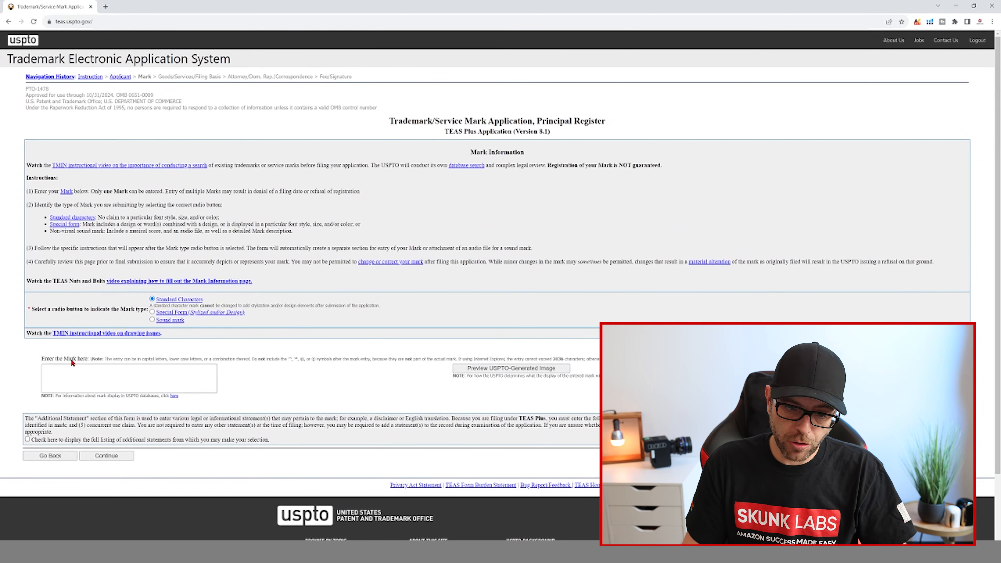
Step: Enter "Little White Box" as the standard-character mark
{"action": "left_click", "coordinate": [58, 371]}
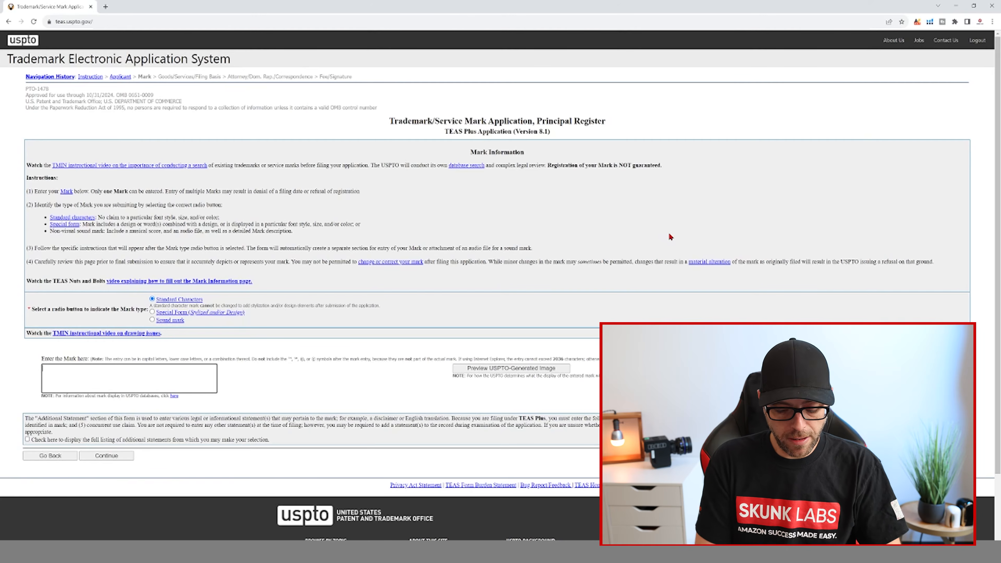
{"action": "type", "text": "Lintle W"}
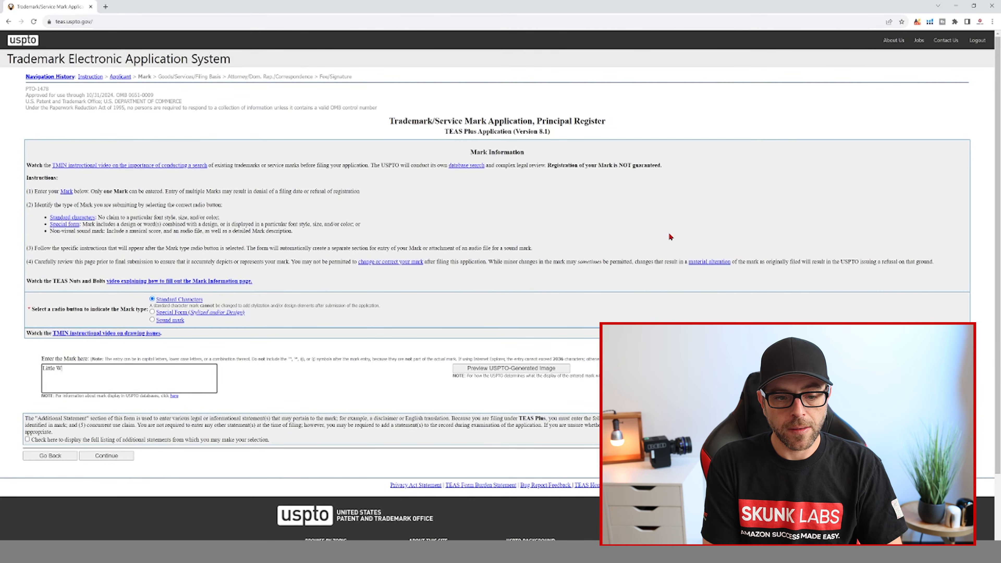
{"action": "type", "text": "hite Box"}
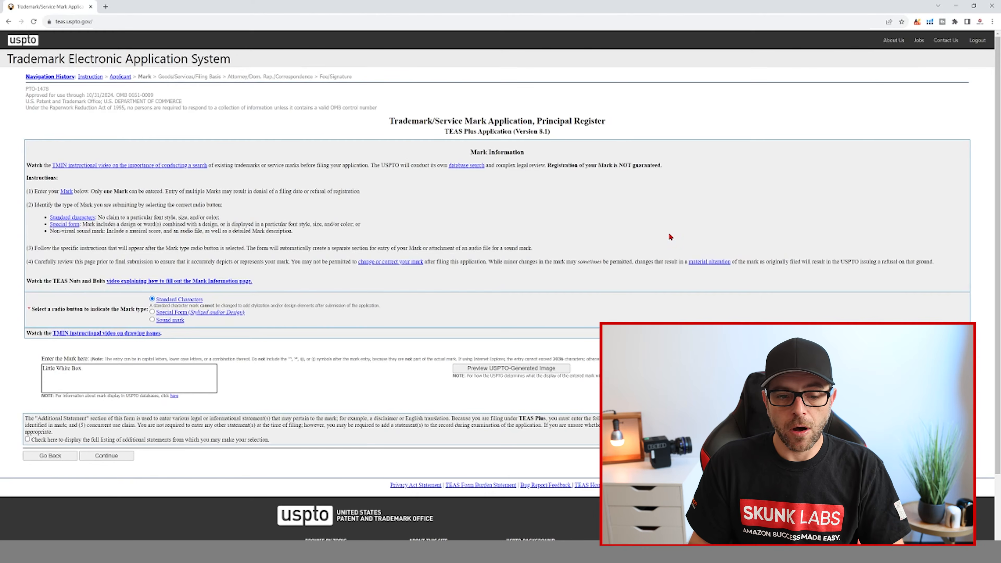
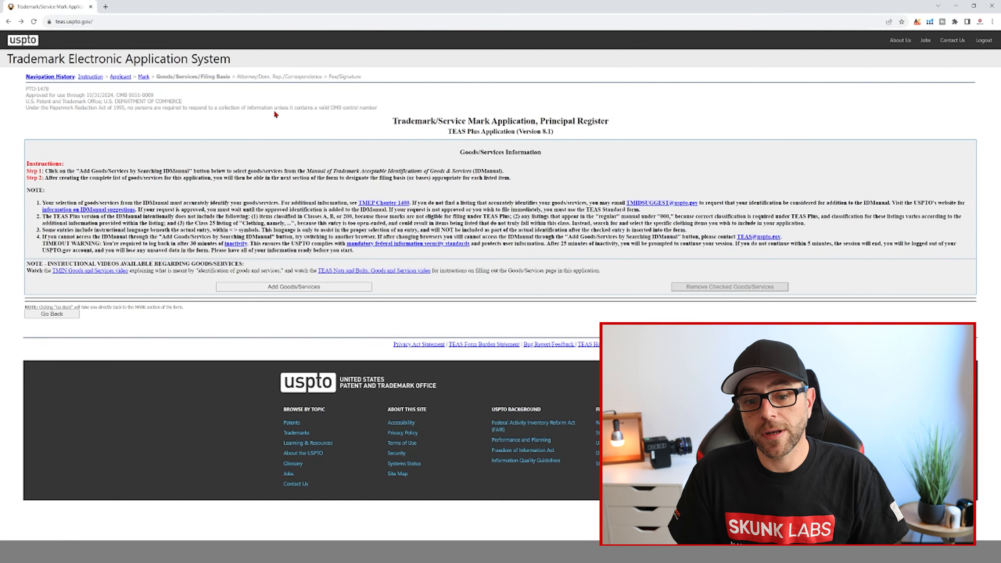
Step: Search the ID Manual for "coffee" and add the class 030 entry "Coffee" to the application's goods/services
{"action": "left_click", "coordinate": [333, 290]}
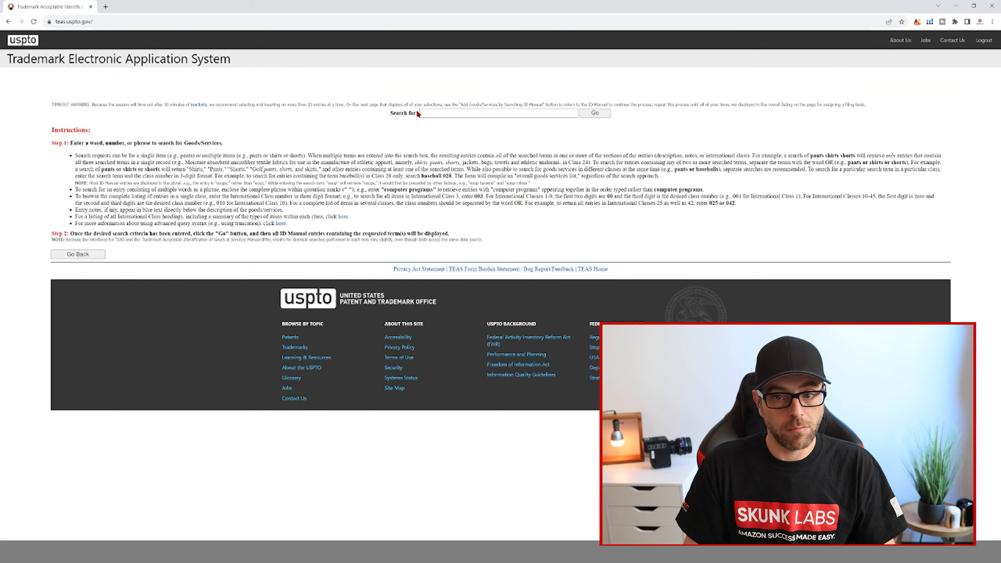
{"action": "left_click", "coordinate": [429, 113]}
{"action": "type", "text": "coffee"}
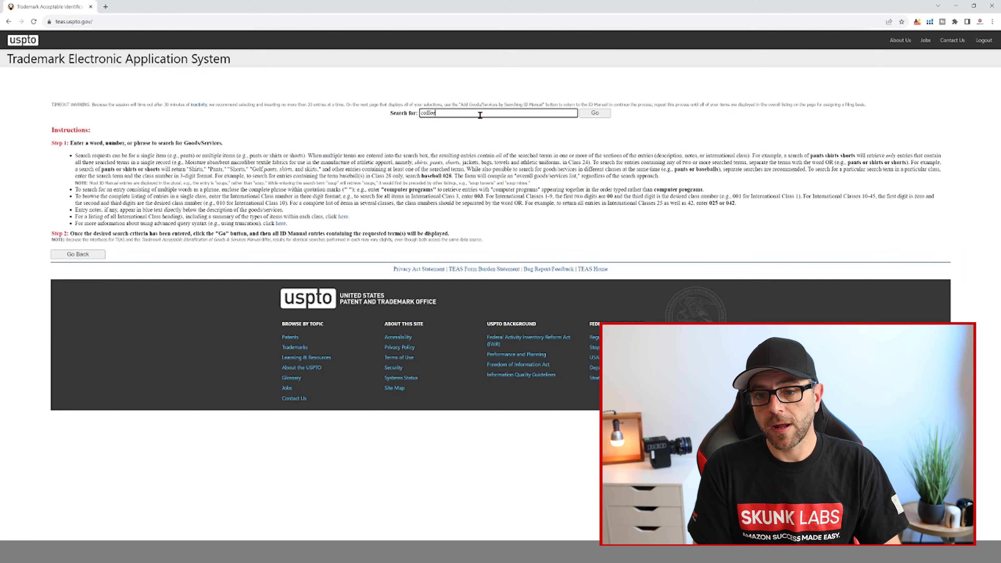
{"action": "left_click", "coordinate": [588, 115]}
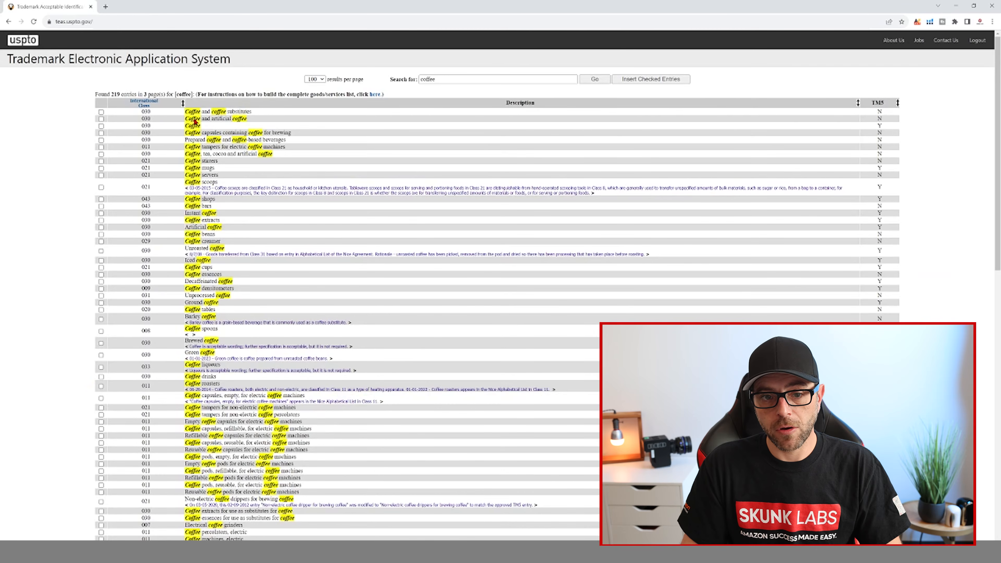
{"action": "left_click", "coordinate": [101, 126]}
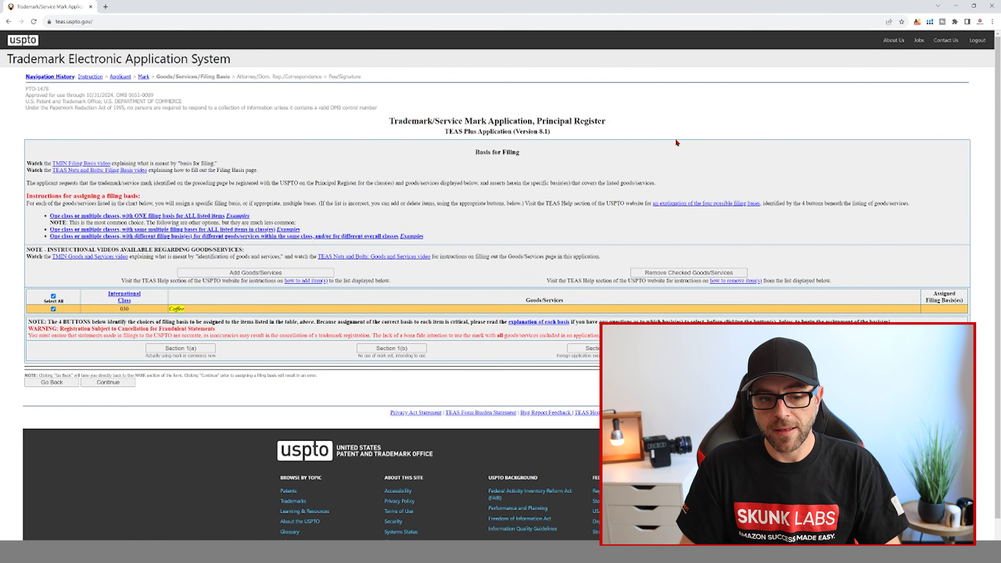
Step: Choose Section 1(b), no use of mark yet but intending to use, as the filing basis for the class 030 Coffee entry
{"action": "scroll", "coordinate": [628, 170], "scroll_direction": "down", "scroll_amount": 1}
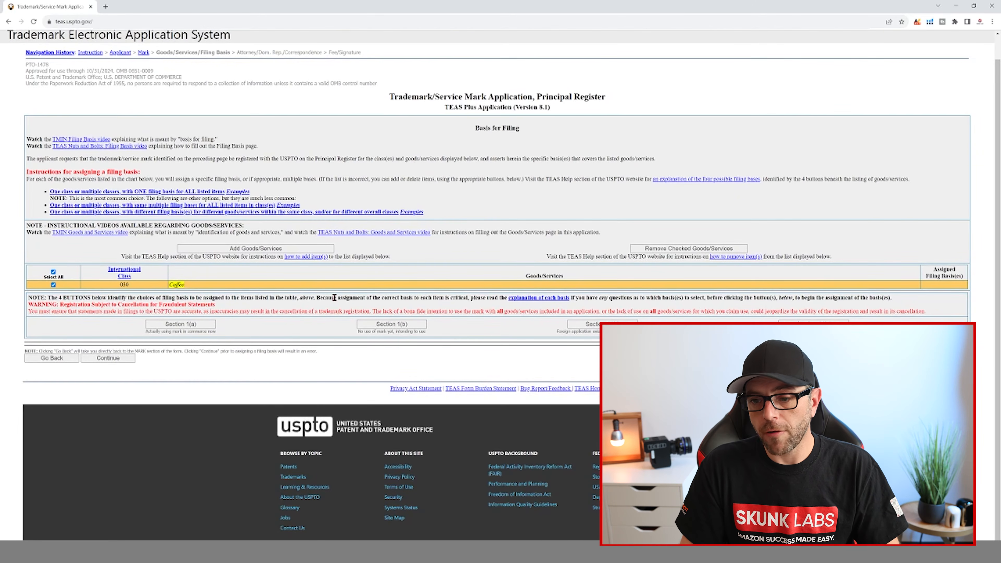
{"action": "scroll", "coordinate": [350, 385], "scroll_direction": "up", "scroll_amount": 1}
{"action": "scroll", "coordinate": [349, 383], "scroll_direction": "down", "scroll_amount": 1}
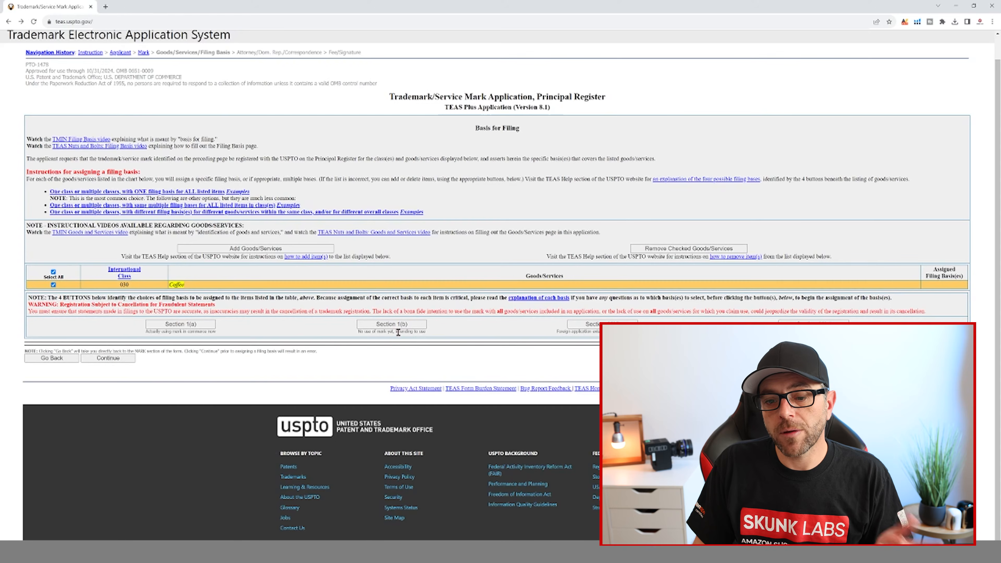
{"action": "left_click", "coordinate": [421, 324]}
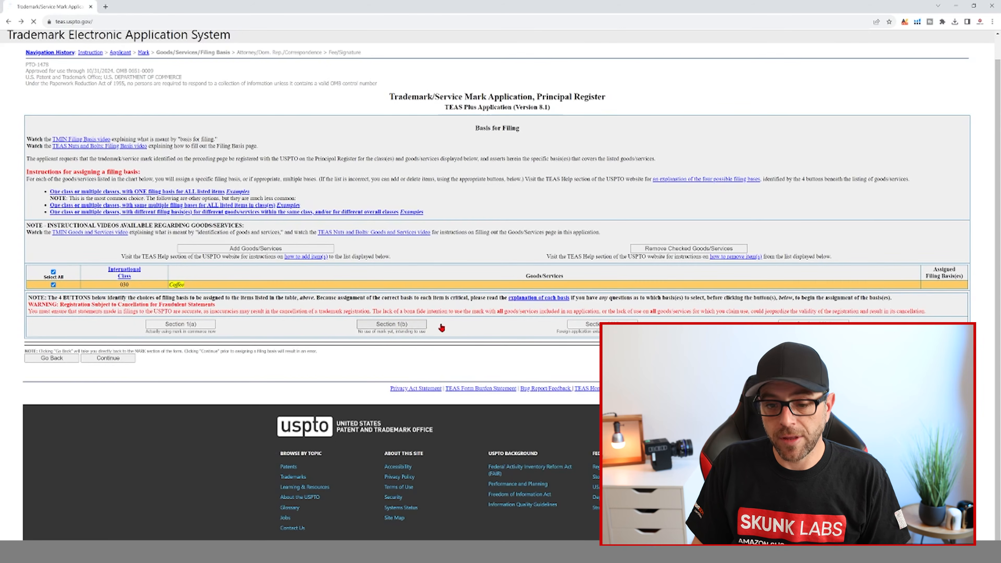
Step: Attach the image 1000015073.jpg as the Section 1(a) specimen and return to the application form
{"action": "left_click", "coordinate": [356, 364]}
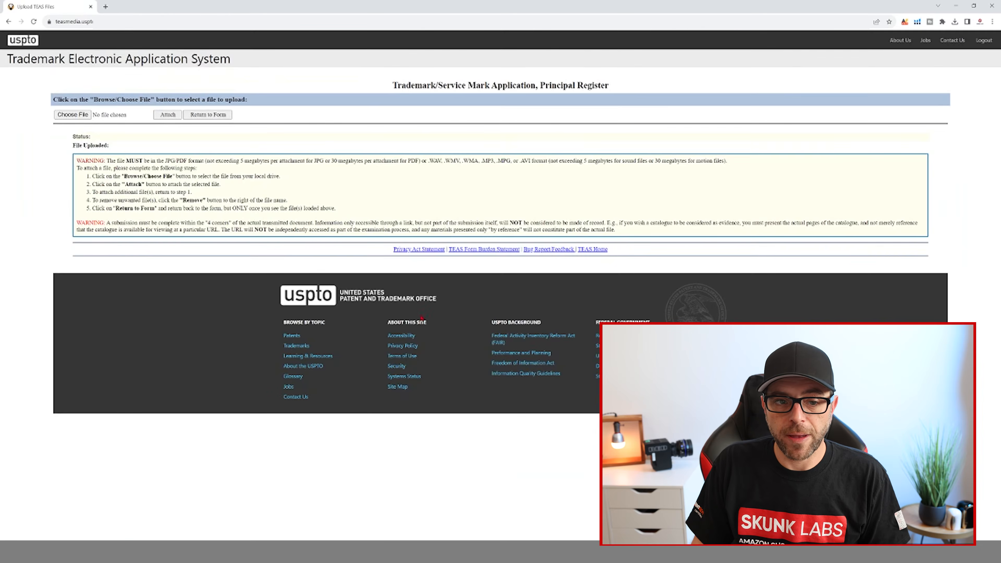
{"action": "left_click", "coordinate": [72, 114]}
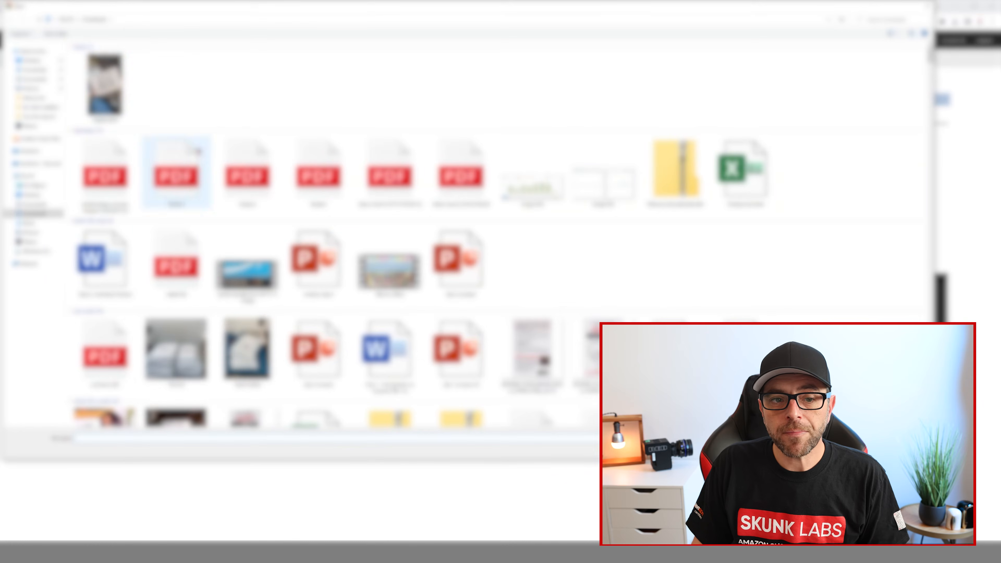
{"action": "left_click", "coordinate": [90, 76]}
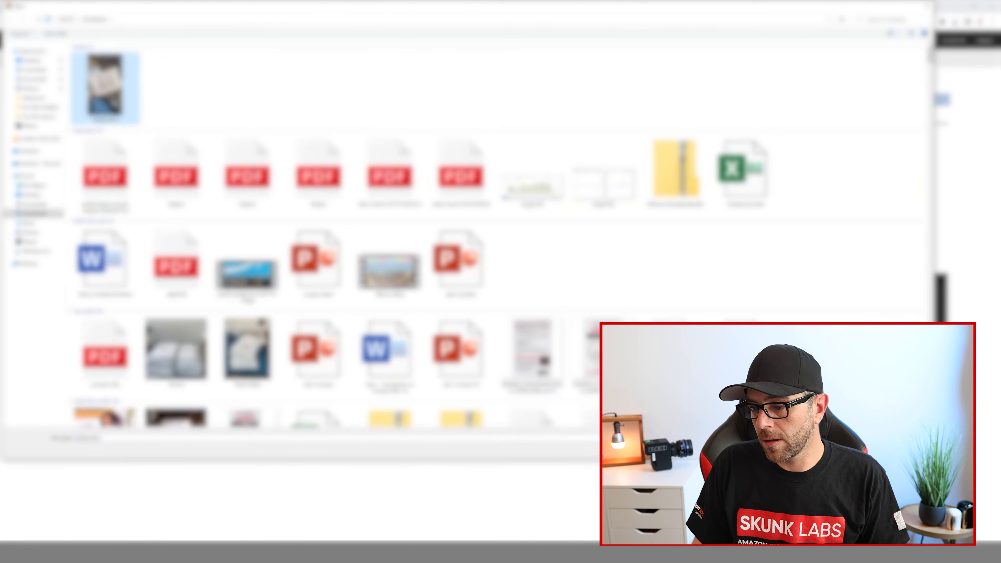
{"action": "key", "text": "Return"}
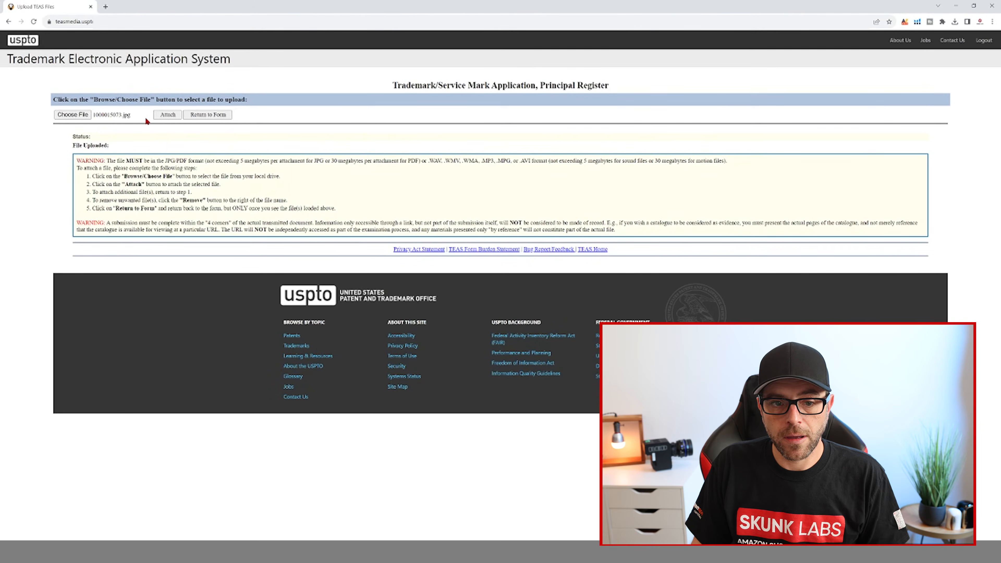
{"action": "left_click", "coordinate": [167, 115]}
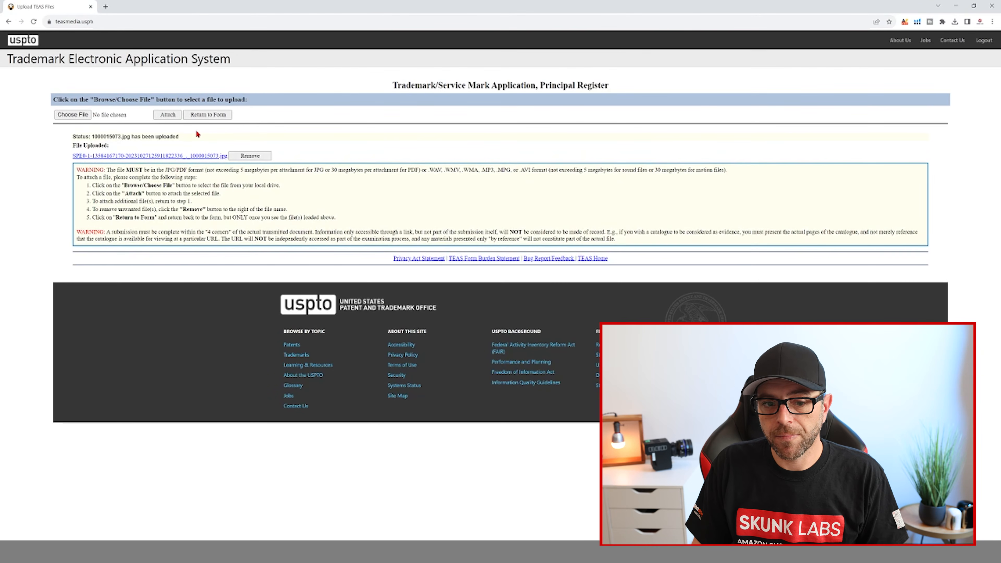
{"action": "left_click", "coordinate": [216, 116]}
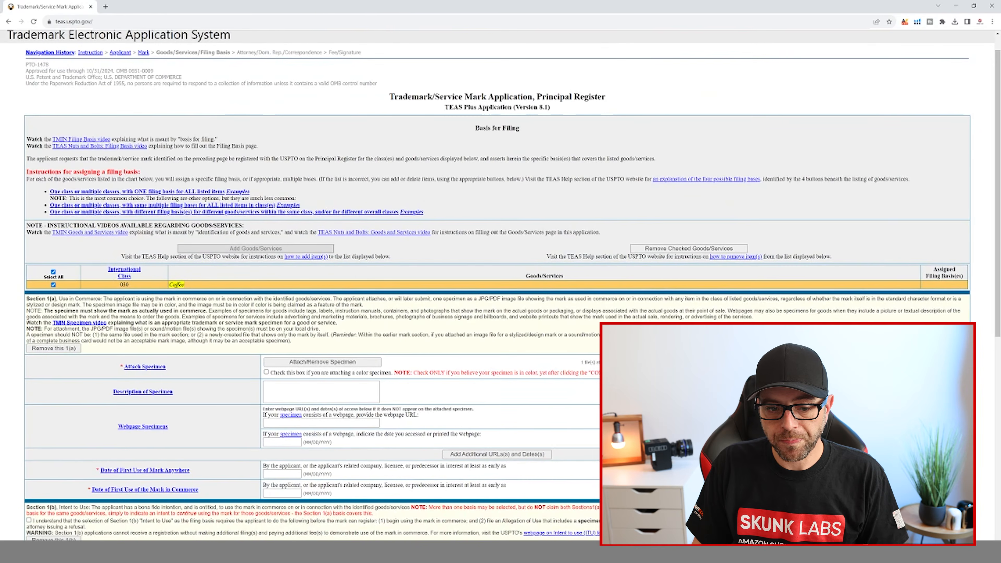
Step: Describe the specimen as "Word Mark for Our New Brand called Little White Box"
{"action": "scroll", "coordinate": [220, 119], "scroll_direction": "down", "scroll_amount": 2}
{"action": "scroll", "coordinate": [371, 253], "scroll_direction": "down", "scroll_amount": 1}
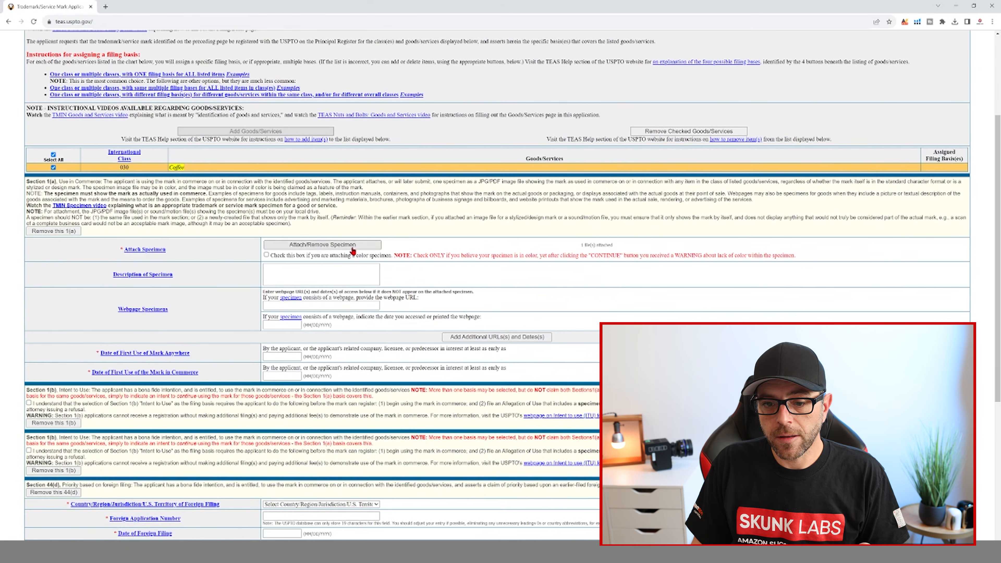
{"action": "left_click", "coordinate": [335, 273]}
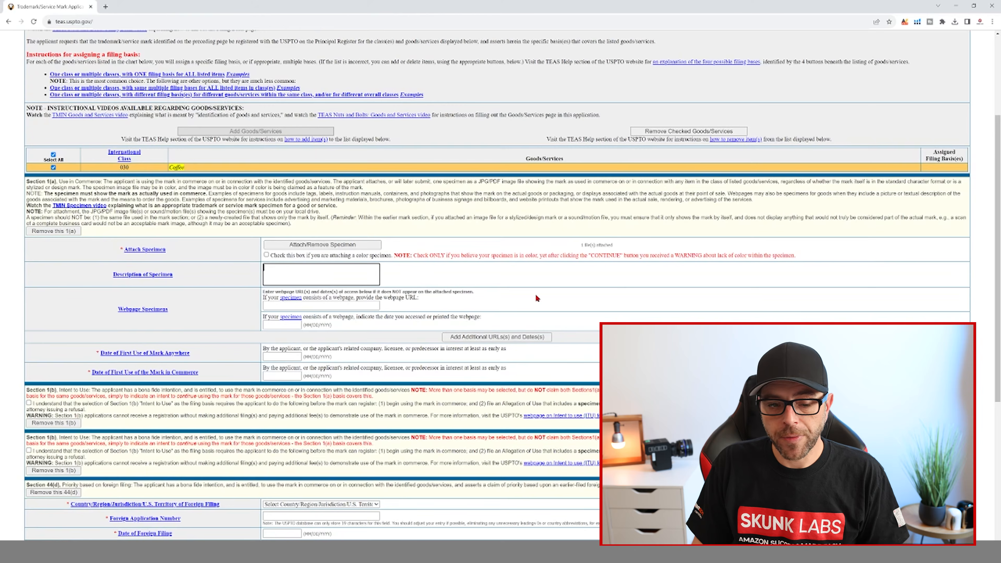
{"action": "type", "text": "Wo"}
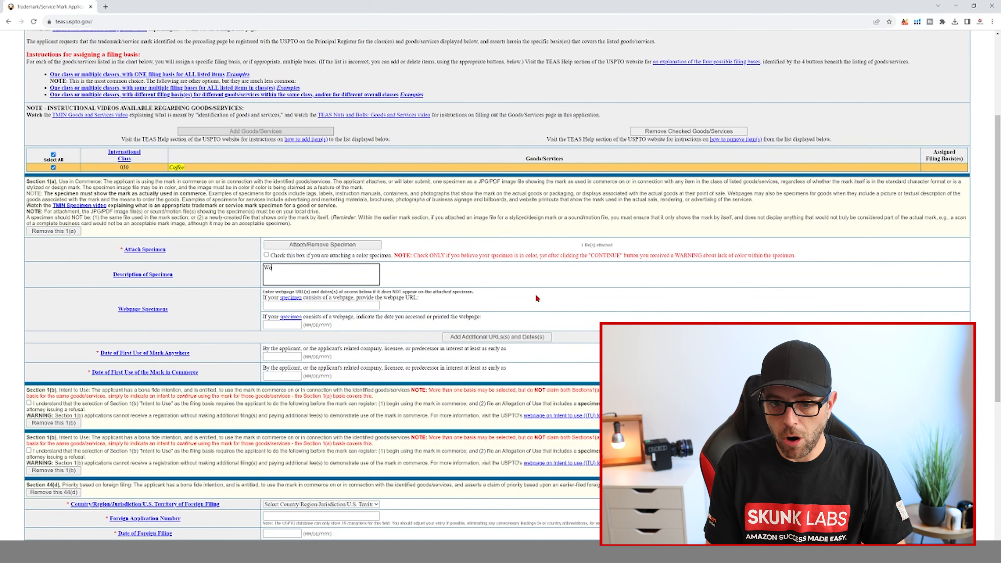
{"action": "type", "text": "rd Mark for"}
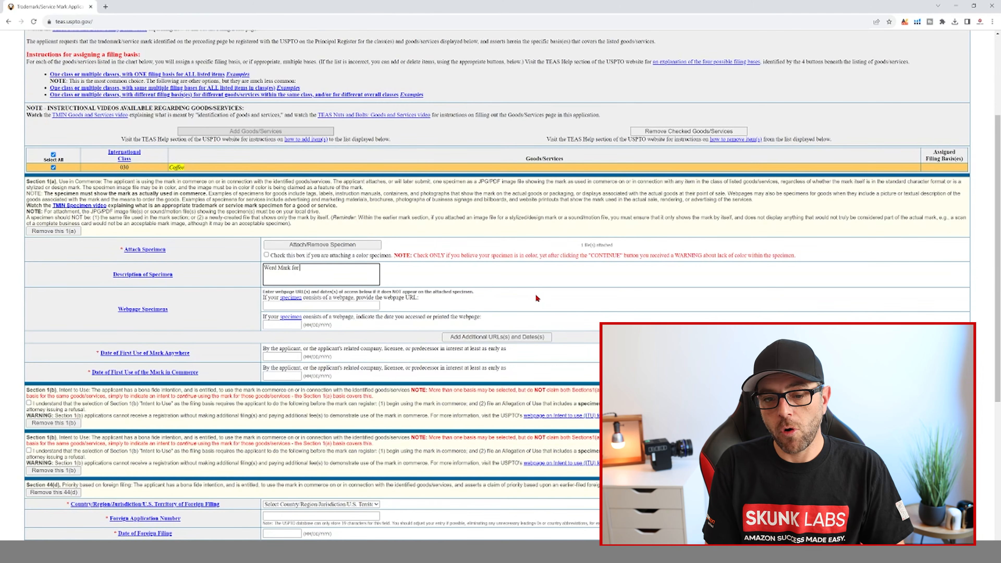
{"action": "type", "text": " Ou"}
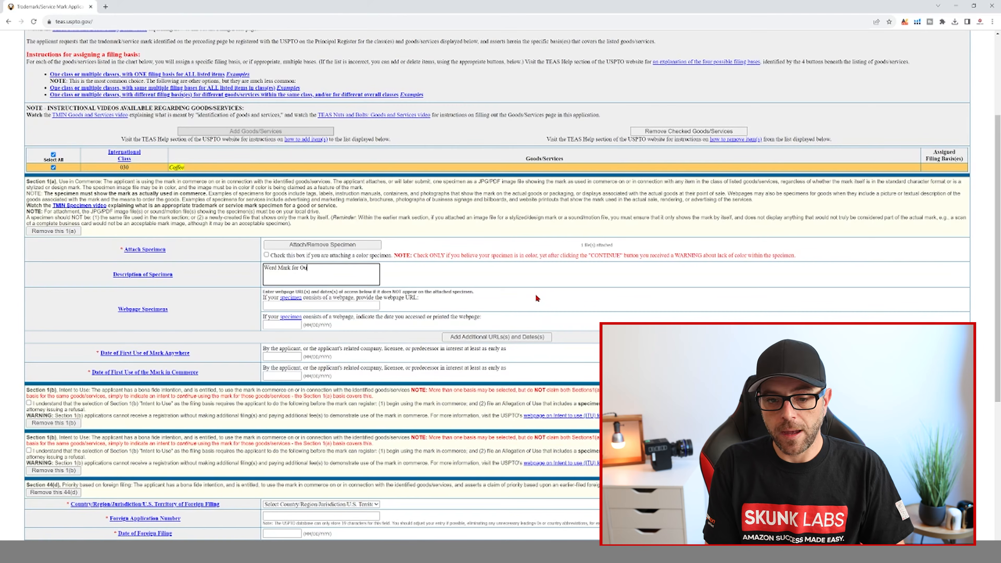
{"action": "type", "text": "r New Brand"}
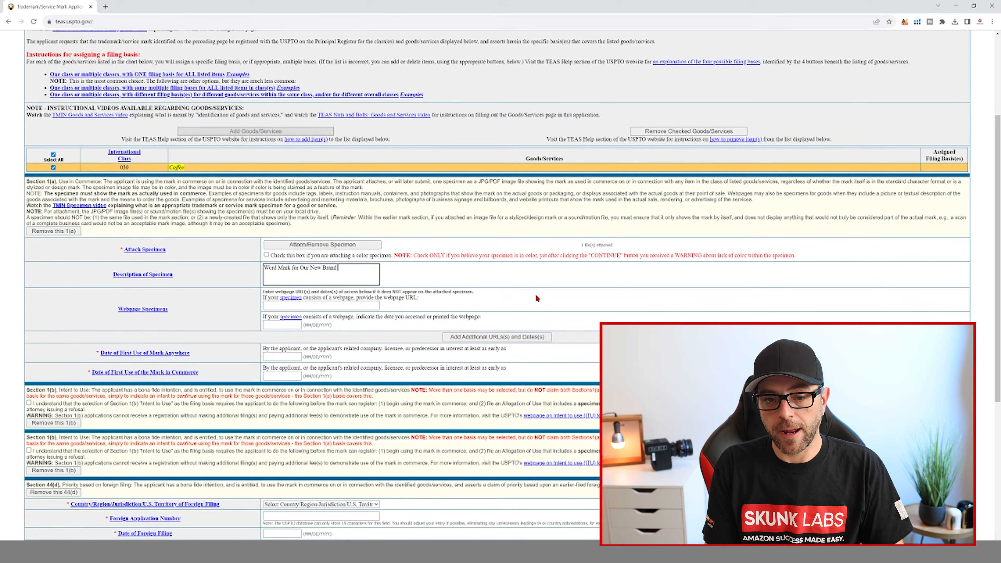
{"action": "type", "text": " called Little White Box"}
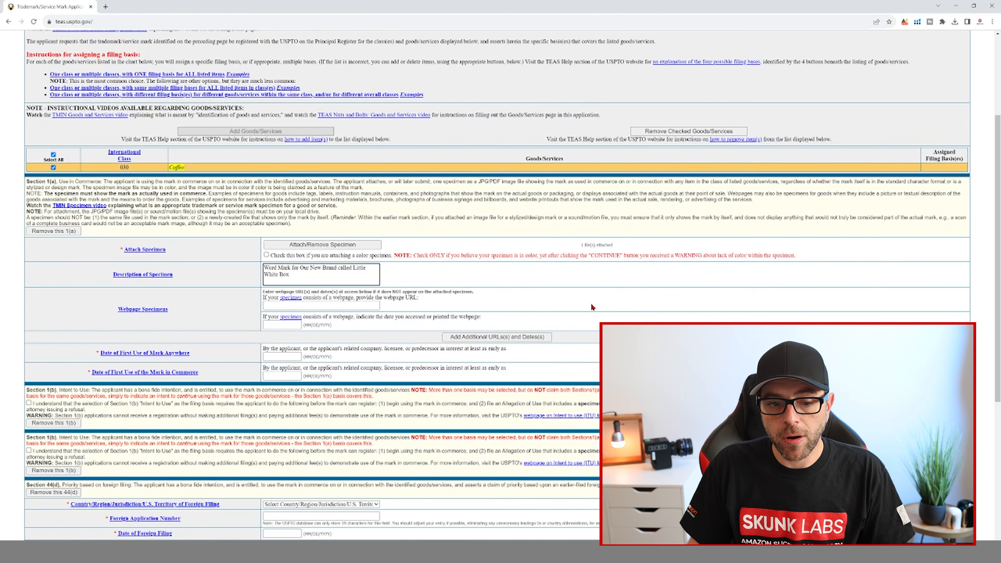
Step: Set the date of first use anywhere to 10/27/2023 and the date of first use in commerce to 10/23/2023
{"action": "scroll", "coordinate": [593, 307], "scroll_direction": "down", "scroll_amount": 1}
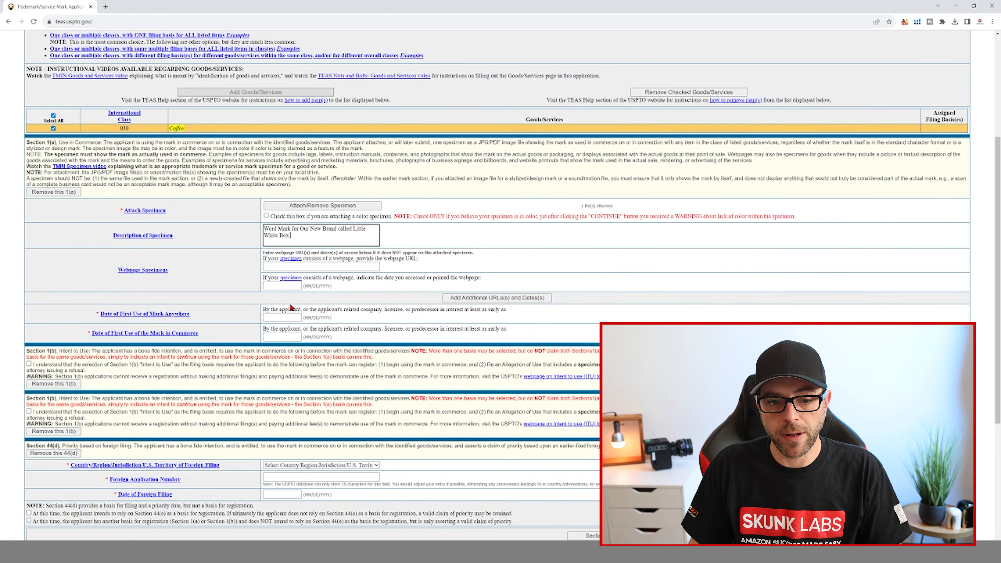
{"action": "left_click", "coordinate": [282, 317]}
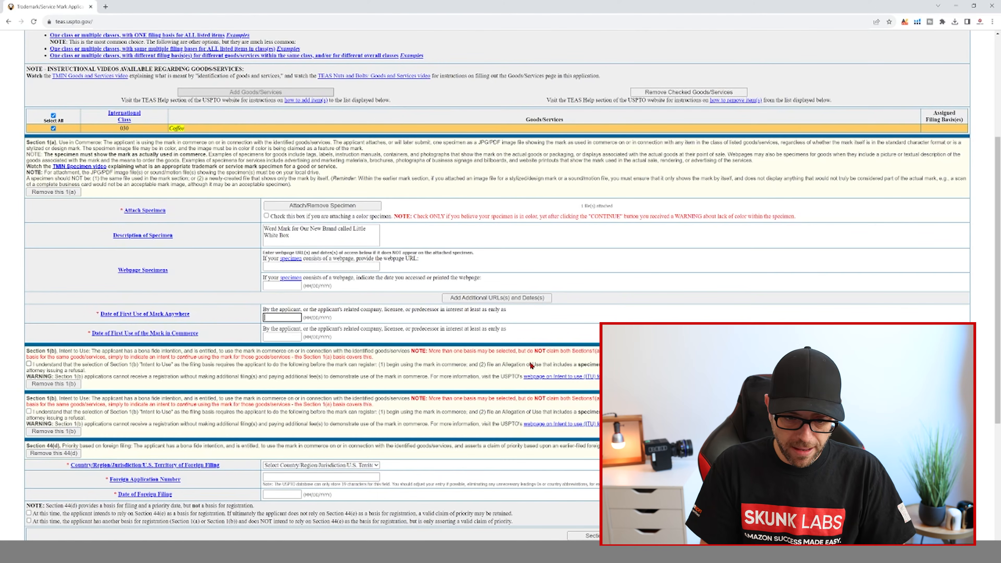
{"action": "type", "text": "/27/2023"}
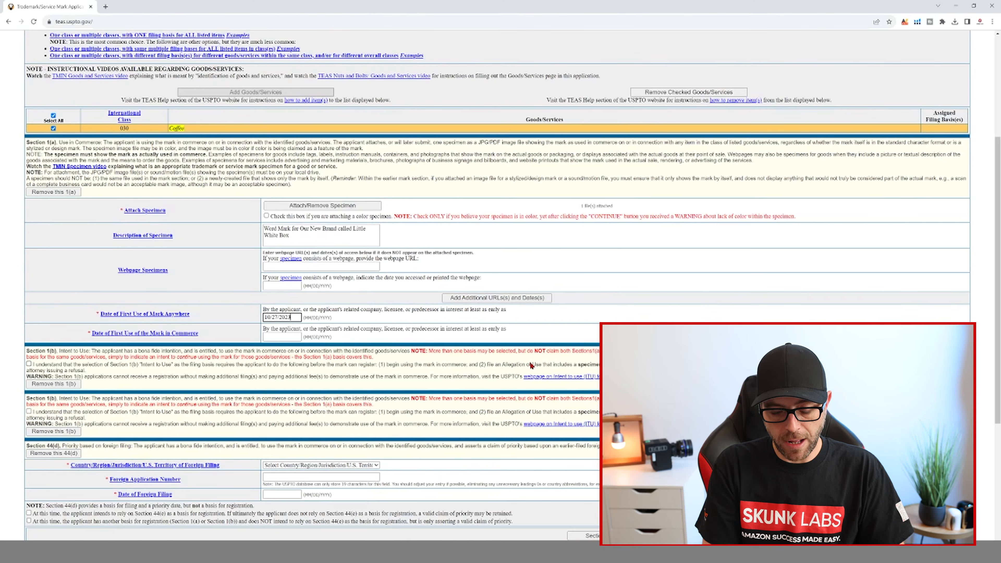
{"action": "key", "text": "Tab"}
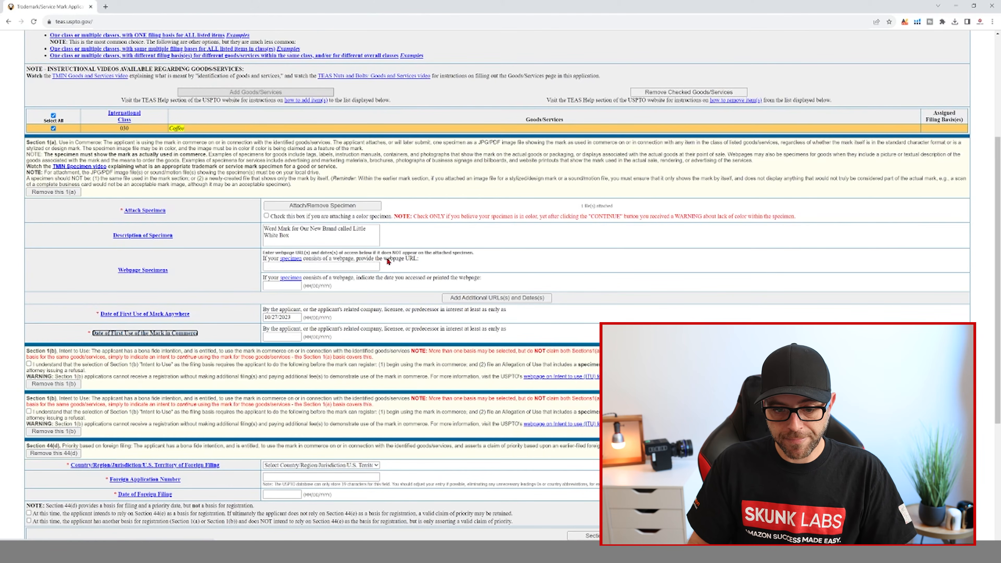
{"action": "left_click", "coordinate": [285, 337]}
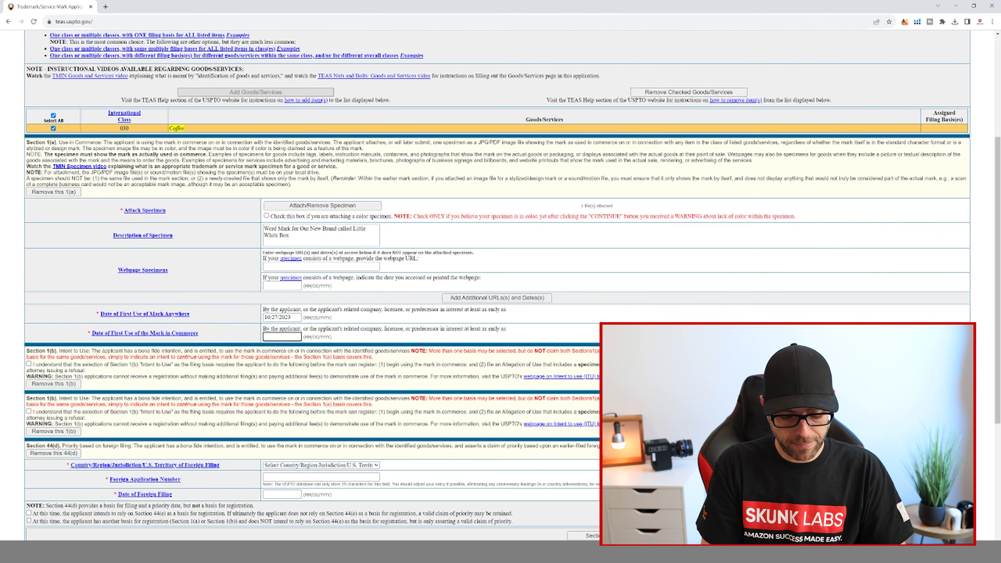
{"action": "type", "text": "10/23"}
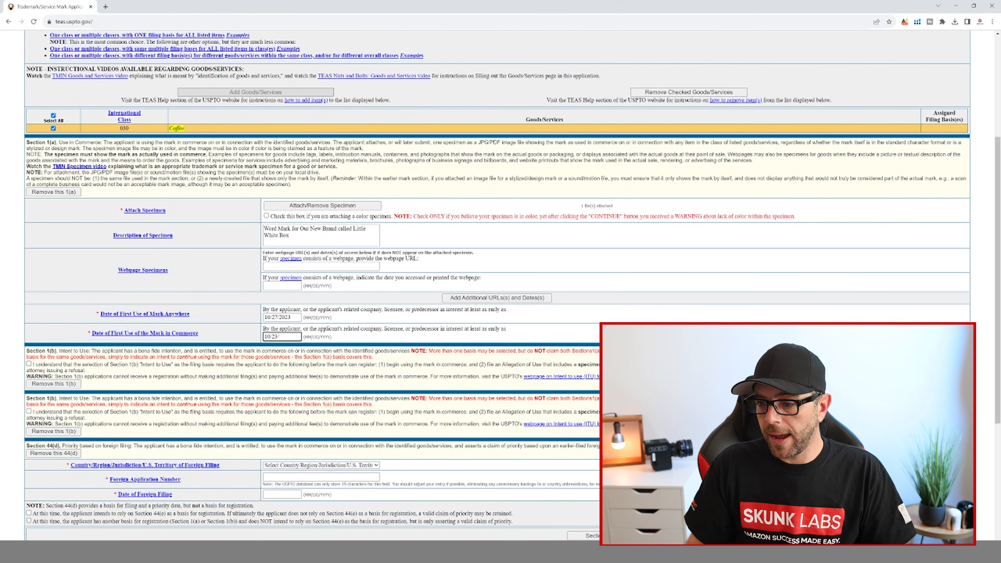
{"action": "type", "text": "/2023"}
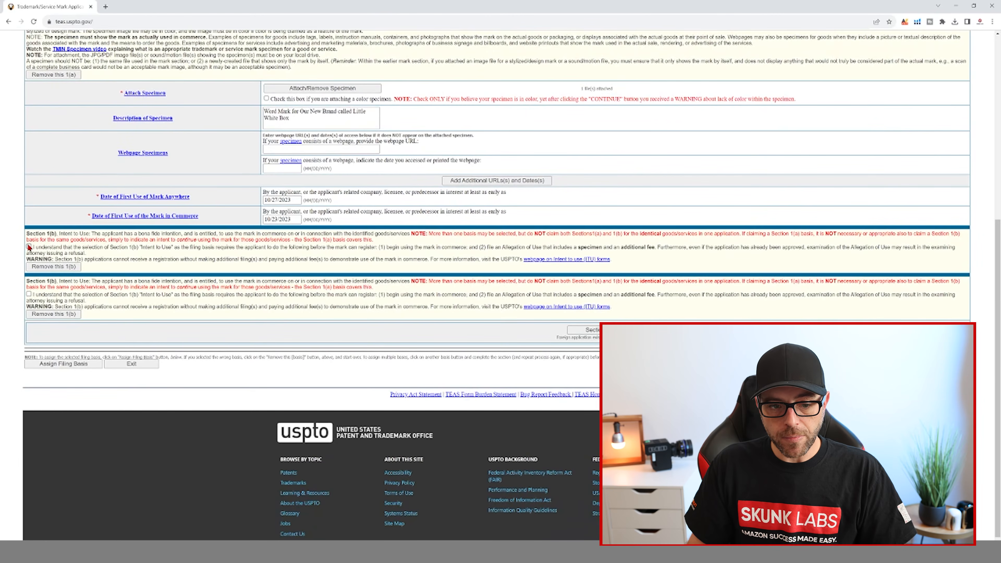
Step: Acknowledge the first Section 1(b) intent-to-use statement, assign the filing basis, and proceed through the correspondence information
{"action": "left_click", "coordinate": [29, 246]}
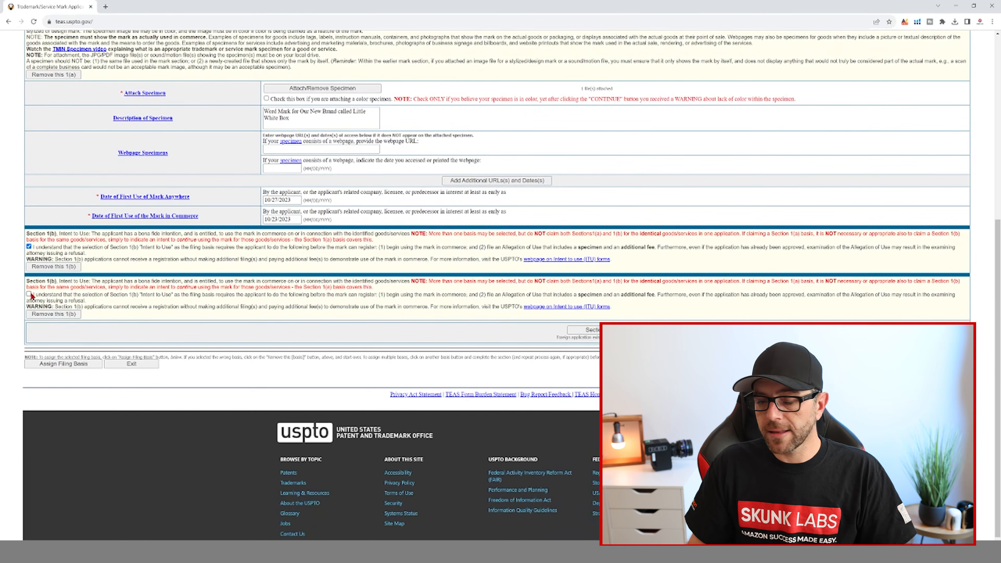
{"action": "left_click", "coordinate": [79, 364]}
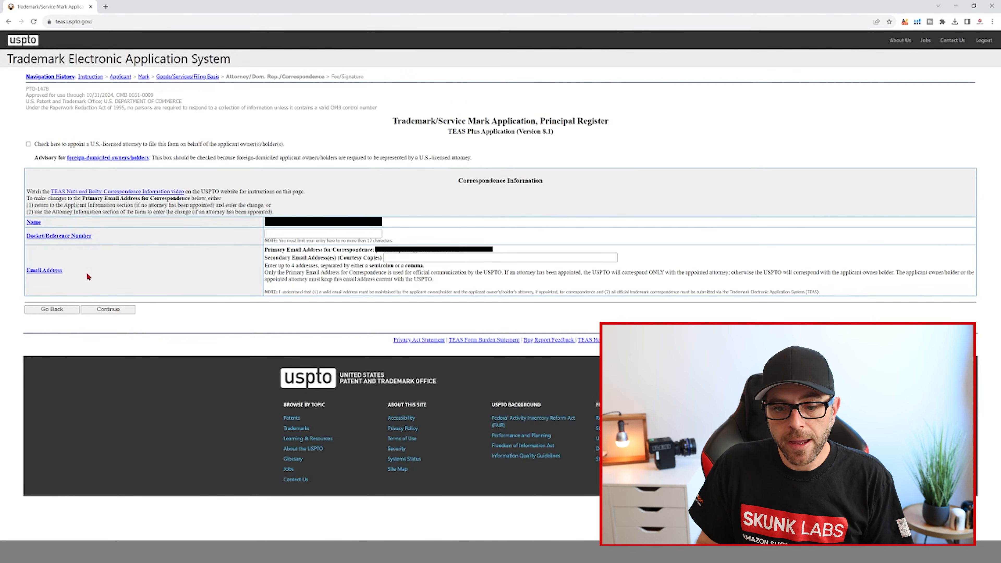
{"action": "left_click", "coordinate": [480, 259]}
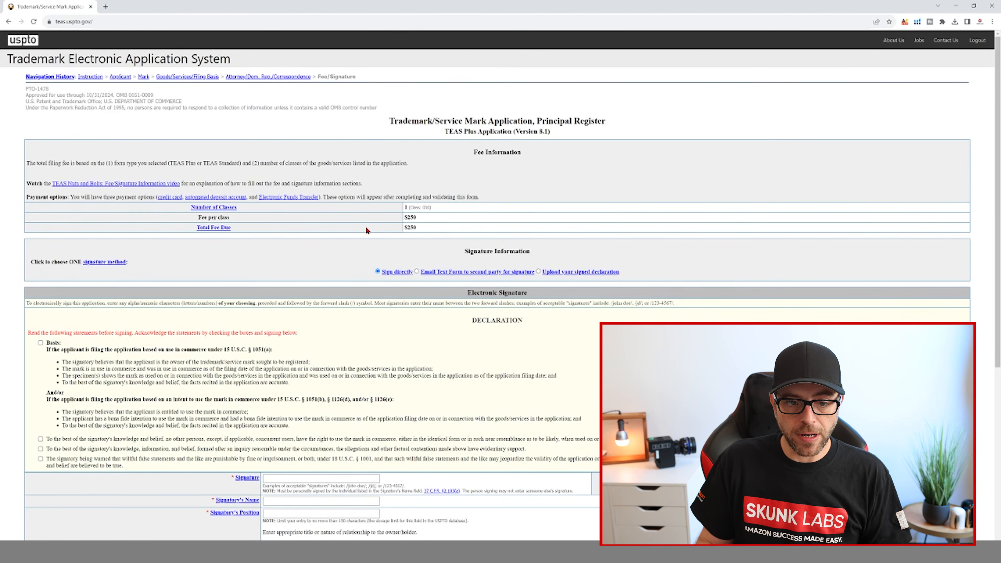
Step: Acknowledge all four declaration statements for the electronic signature, including the filing basis and the false-statements warning
{"action": "scroll", "coordinate": [367, 228], "scroll_direction": "down", "scroll_amount": 4}
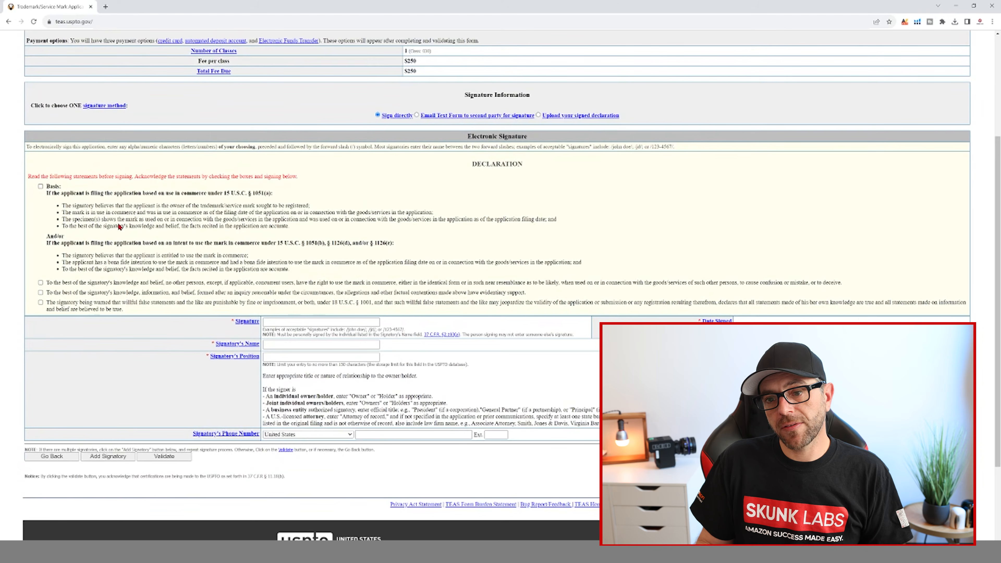
{"action": "scroll", "coordinate": [123, 229], "scroll_direction": "down", "scroll_amount": 1}
{"action": "scroll", "coordinate": [135, 230], "scroll_direction": "up", "scroll_amount": 1}
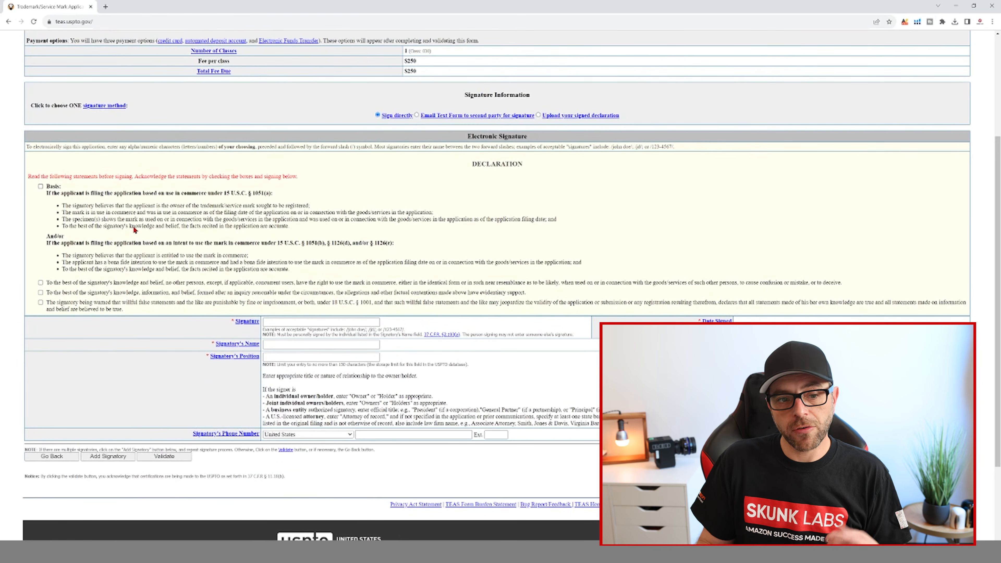
{"action": "left_click", "coordinate": [41, 186]}
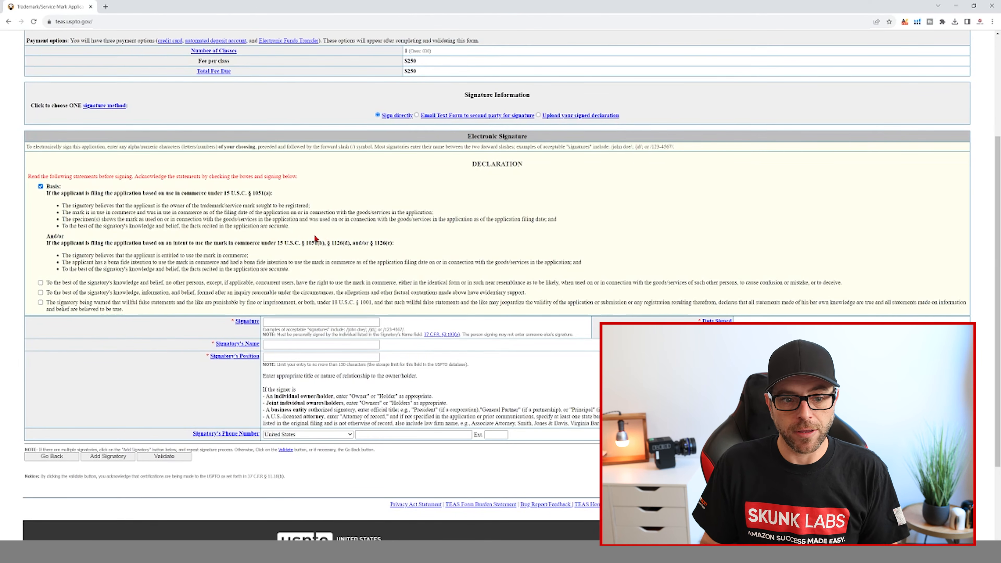
{"action": "left_click", "coordinate": [40, 282]}
{"action": "left_click", "coordinate": [40, 293]}
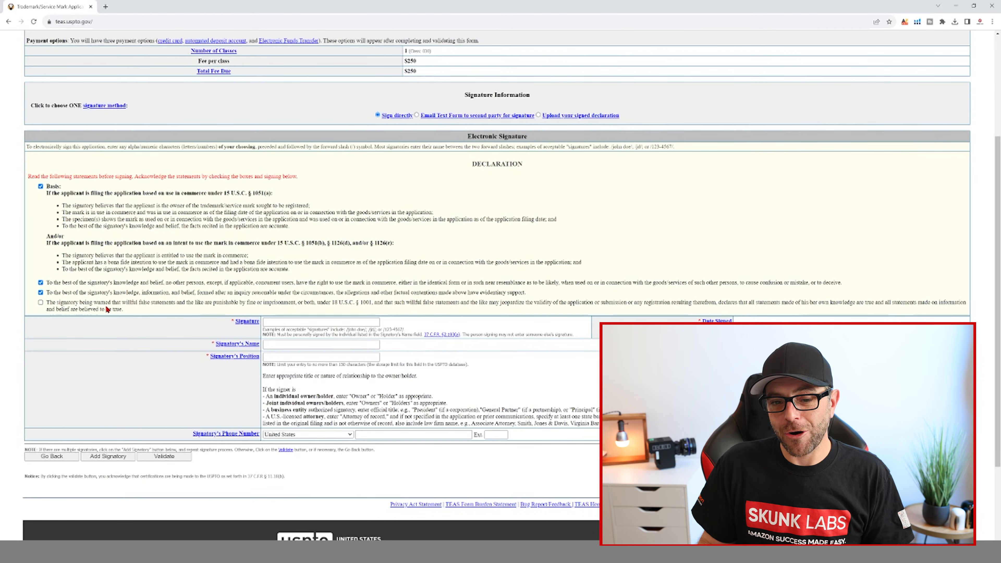
{"action": "left_click", "coordinate": [40, 303]}
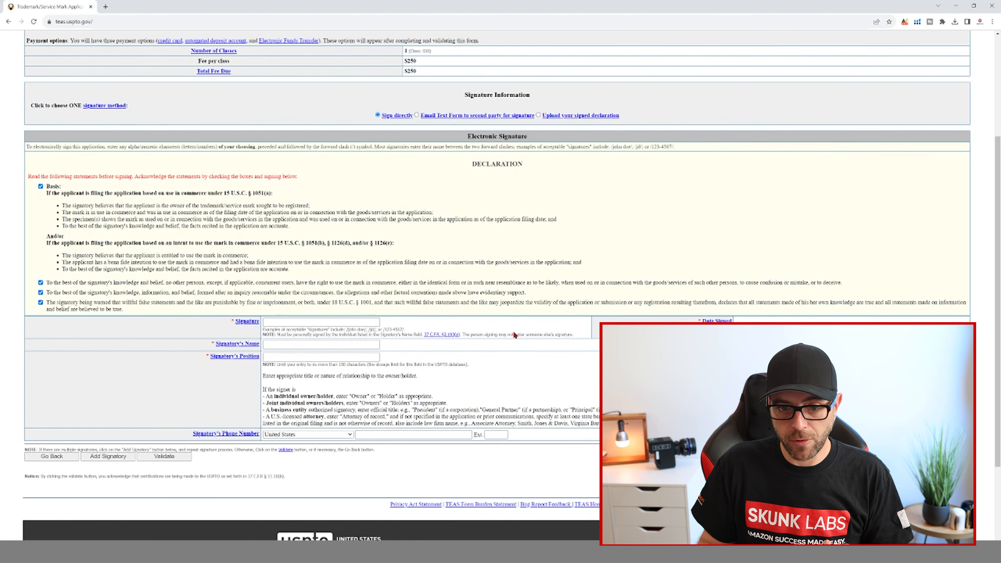
Step: Fill in the electronic signature and the signatory's name, and enter "CEO" as the signatory's position
{"action": "scroll", "coordinate": [329, 362], "scroll_direction": "up", "scroll_amount": 1}
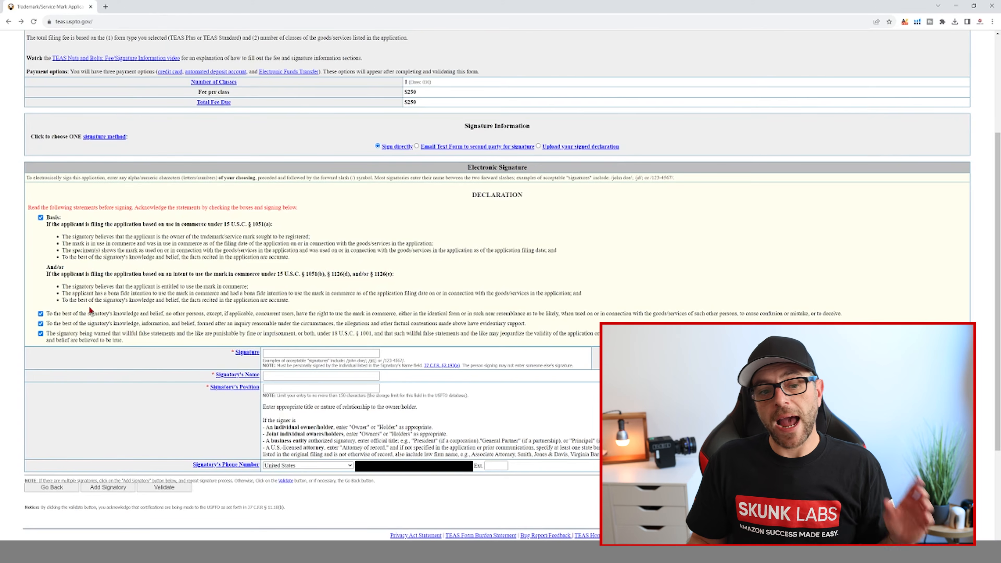
{"action": "left_click", "coordinate": [281, 355]}
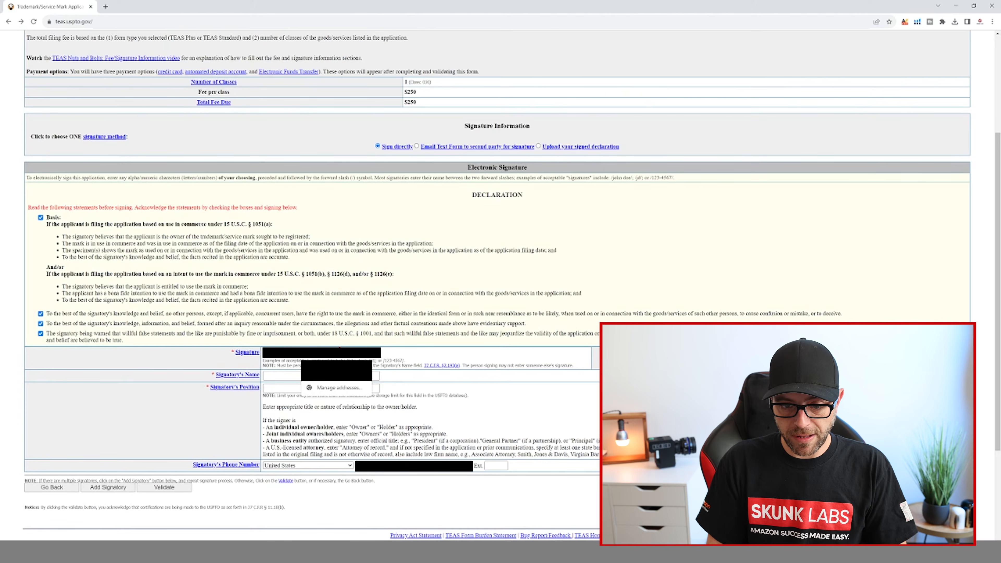
{"action": "left_click", "coordinate": [342, 376]}
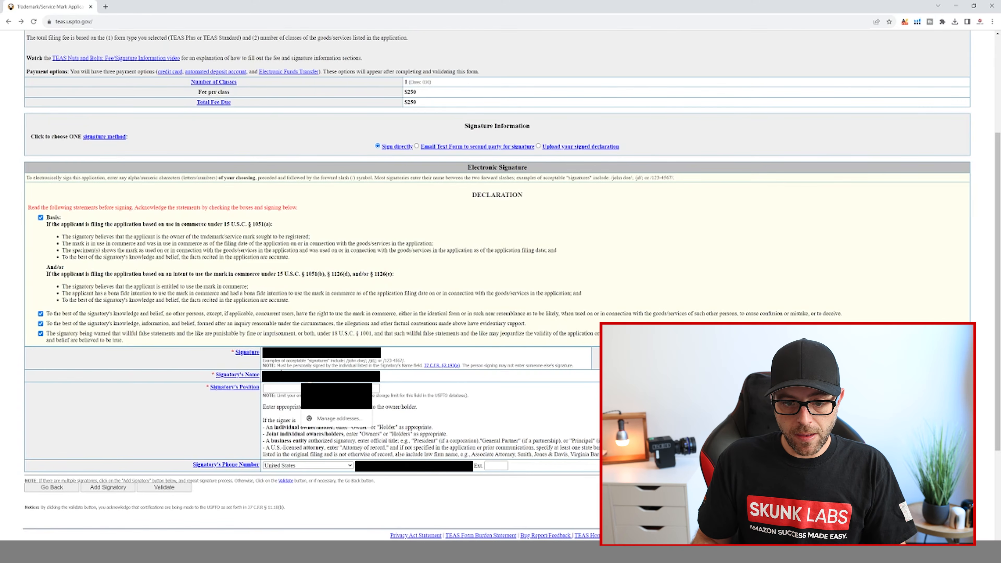
{"action": "left_click", "coordinate": [283, 388]}
{"action": "type", "text": "CEO"}
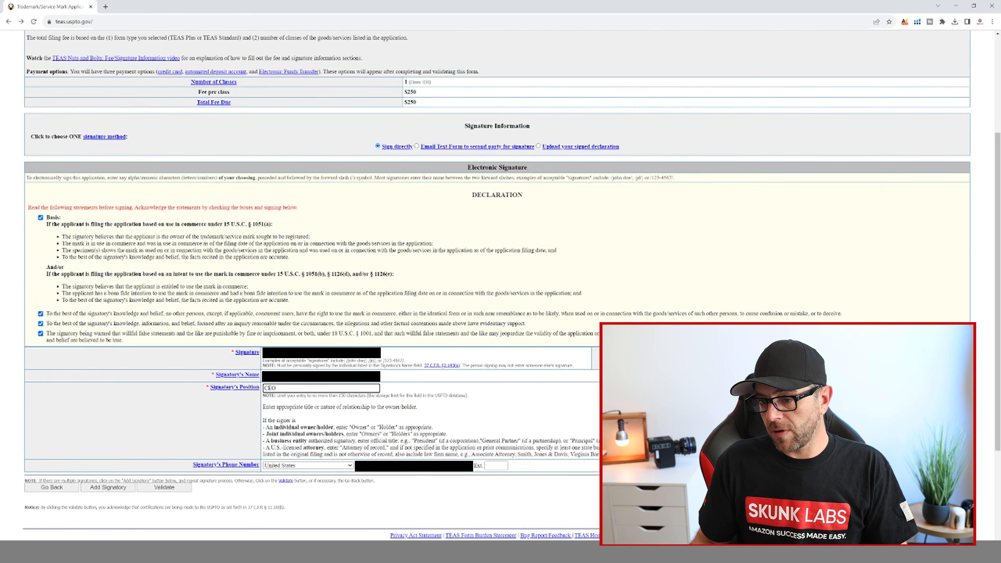
Step: Complete the signature section through the signatory's phone number and validate the trademark application
{"action": "left_click", "coordinate": [413, 467]}
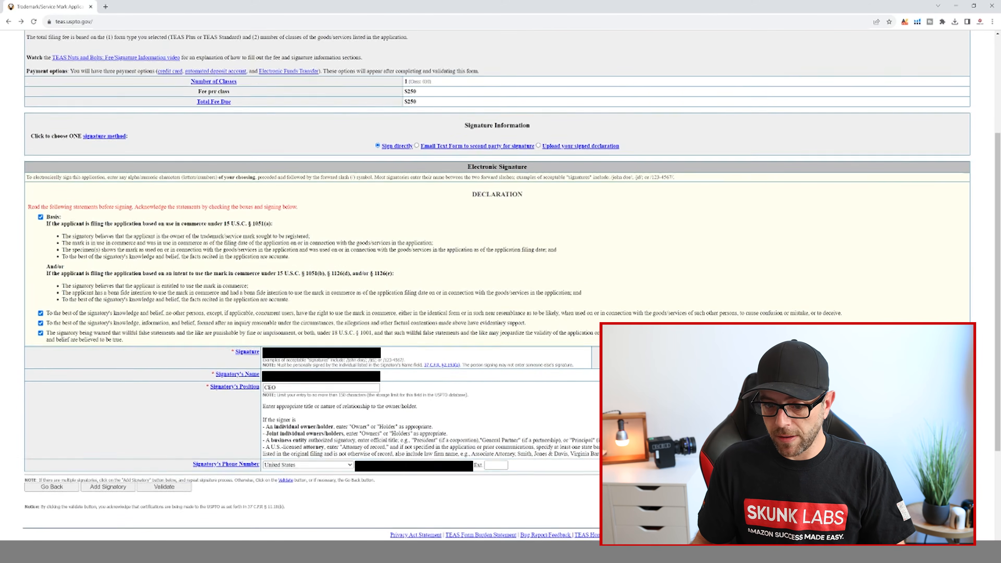
{"action": "scroll", "coordinate": [205, 422], "scroll_direction": "down", "scroll_amount": 3}
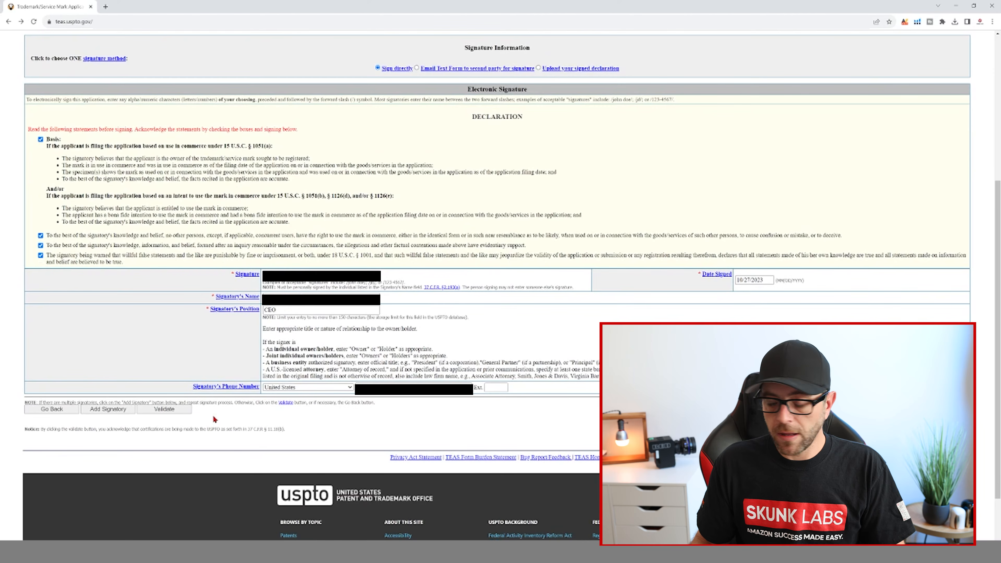
{"action": "left_click", "coordinate": [184, 411]}
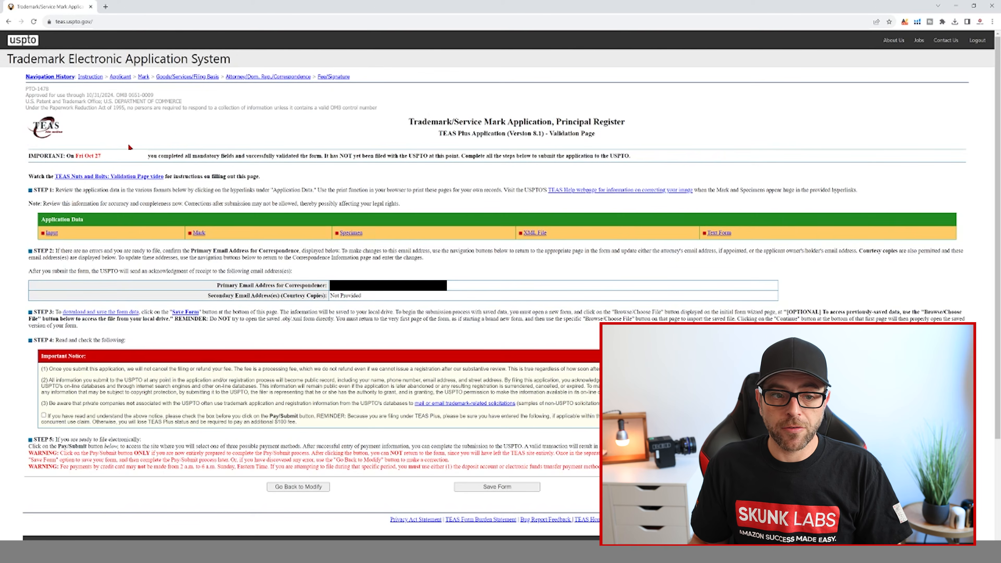
Step: Read the validation page's notice about completed mandatory fields and the application's filing status
{"action": "left_click_drag", "start_coordinate": [30, 154], "coordinate": [294, 156]}
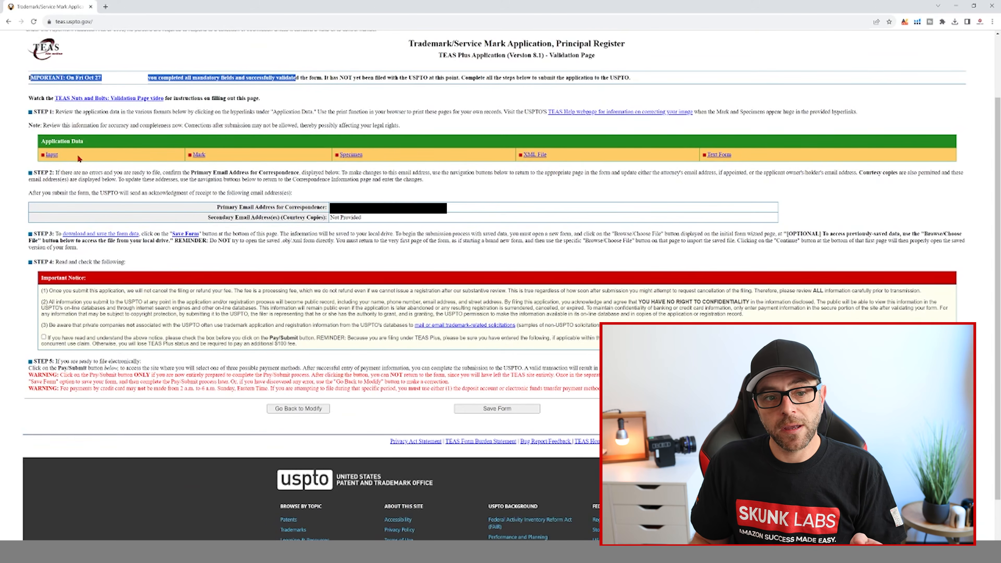
{"action": "left_click", "coordinate": [563, 206]}
{"action": "scroll", "coordinate": [552, 189], "scroll_direction": "up", "scroll_amount": 2}
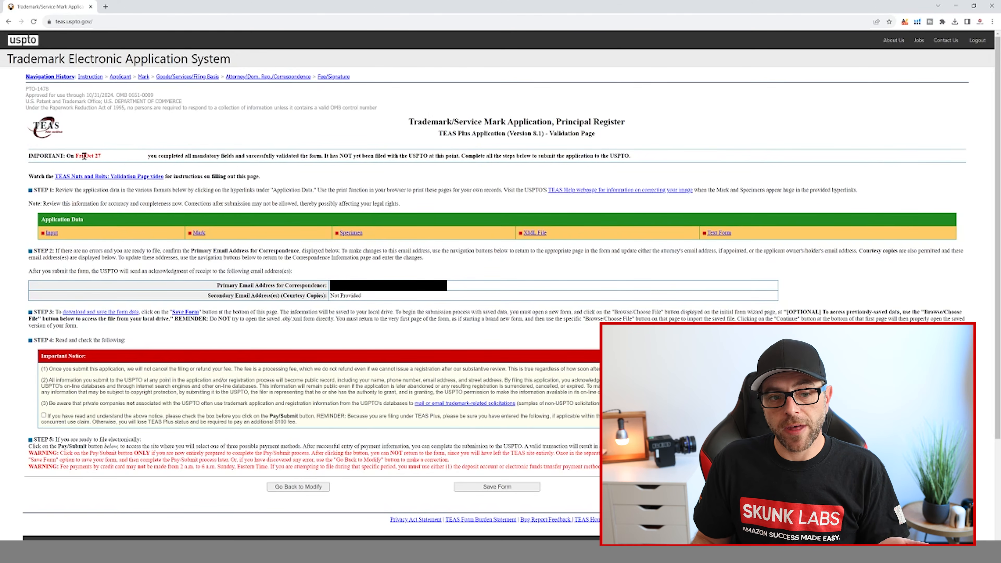
{"action": "left_click_drag", "start_coordinate": [159, 156], "coordinate": [252, 156]}
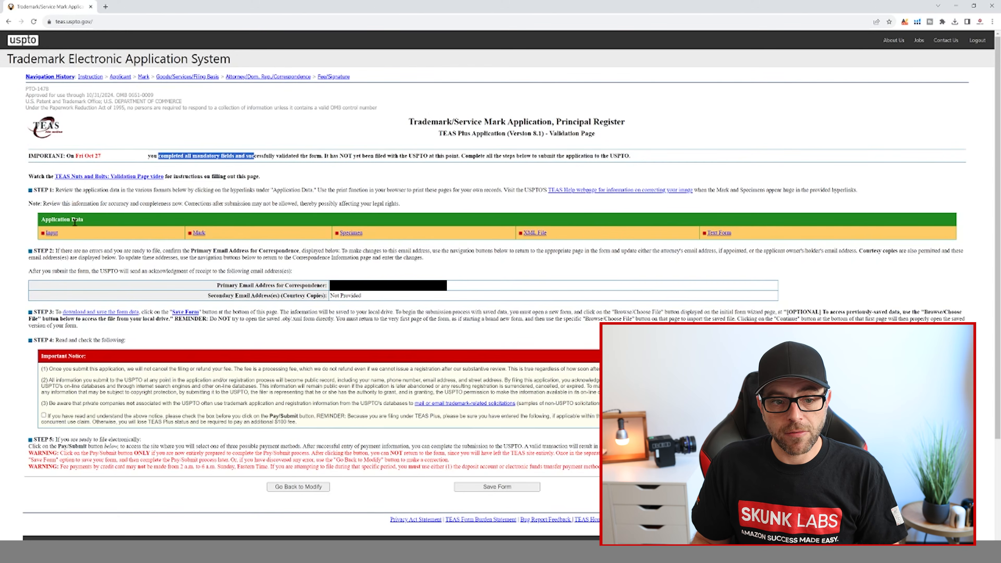
Step: Review all the entered application data through to the signature information, and return to the validation page
{"action": "left_click", "coordinate": [52, 232]}
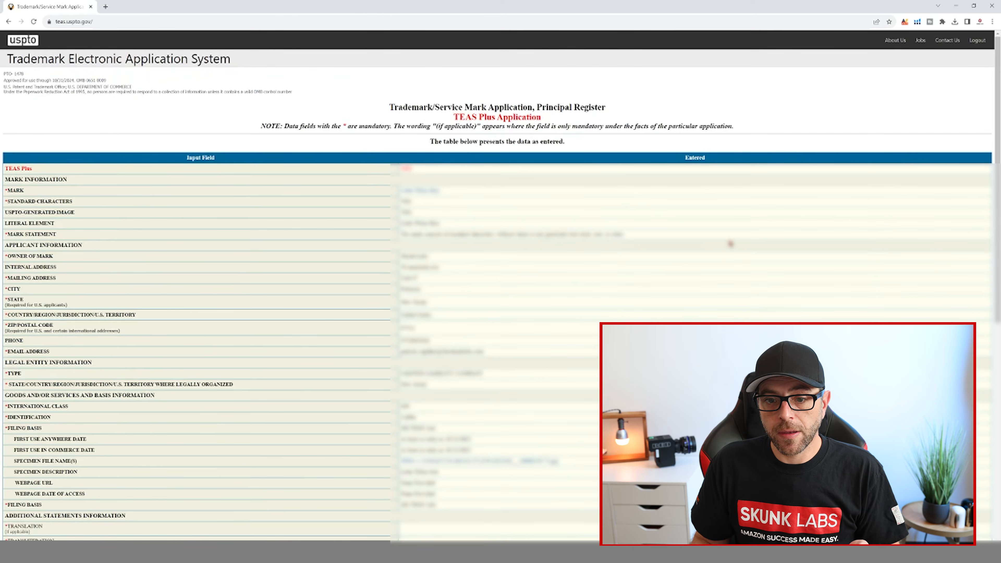
{"action": "scroll", "coordinate": [725, 248], "scroll_direction": "down", "scroll_amount": 10}
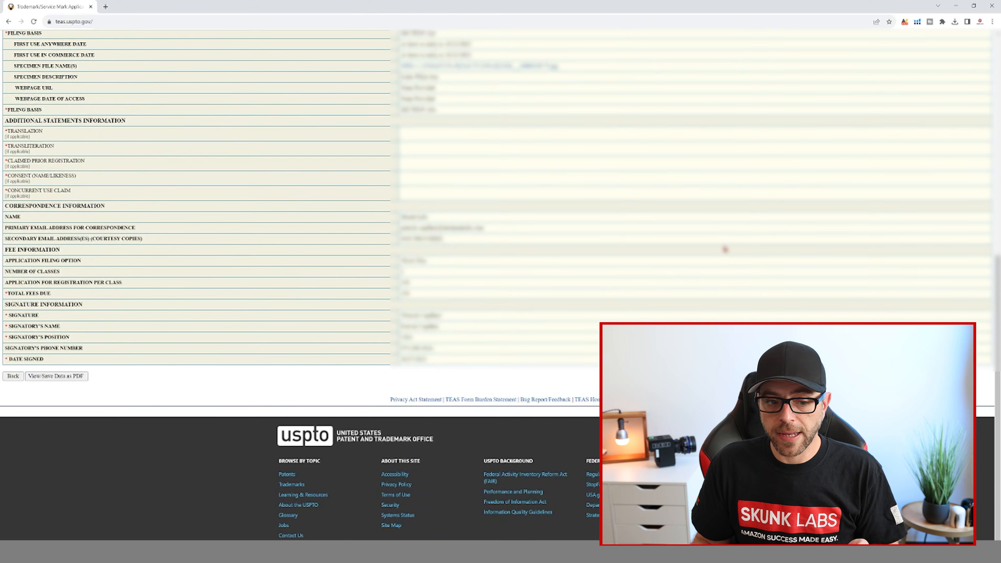
{"action": "left_click", "coordinate": [13, 376]}
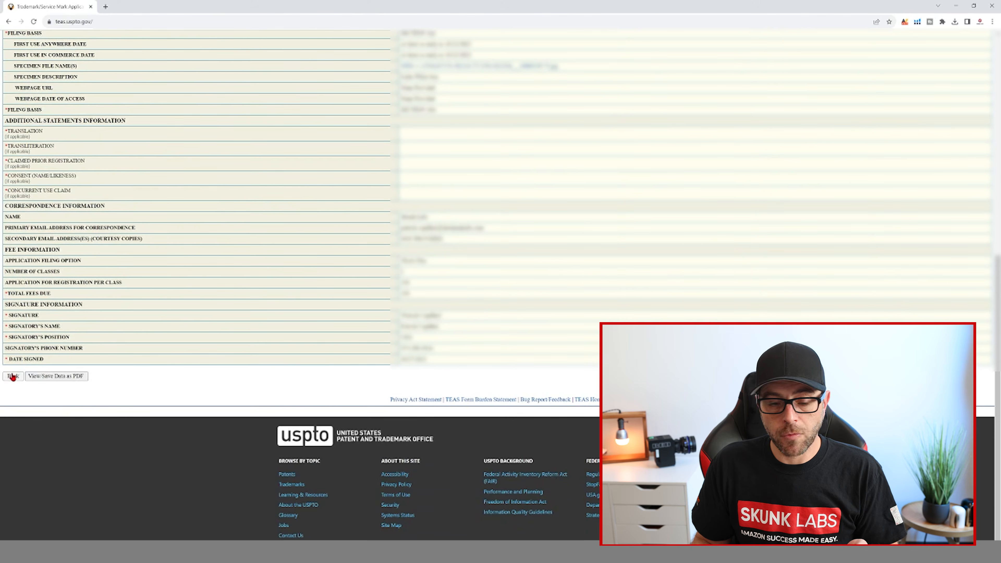
Step: Check the generated image of the mark and the attached specimen, and return to the validation page
{"action": "left_click", "coordinate": [203, 236]}
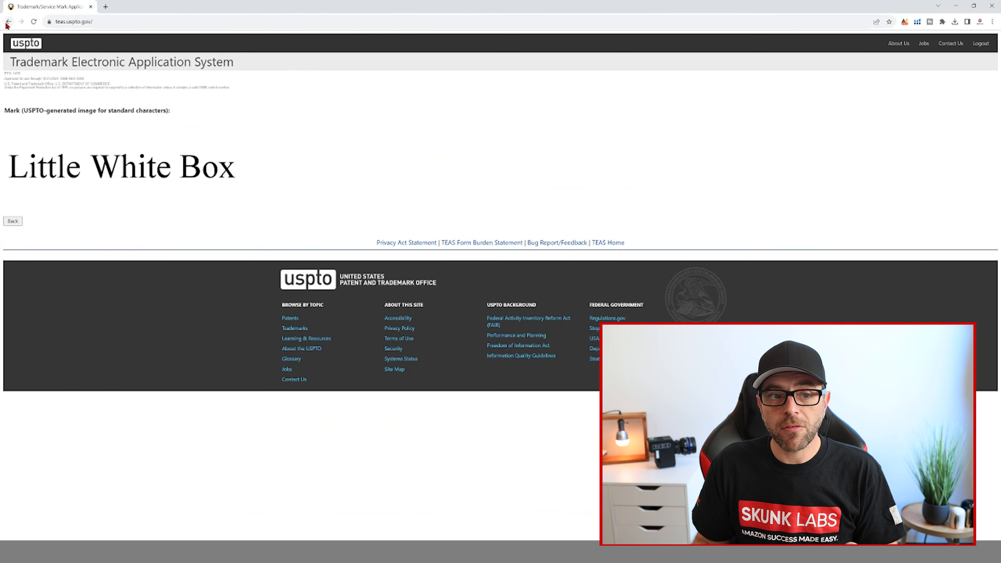
{"action": "left_click", "coordinate": [13, 220]}
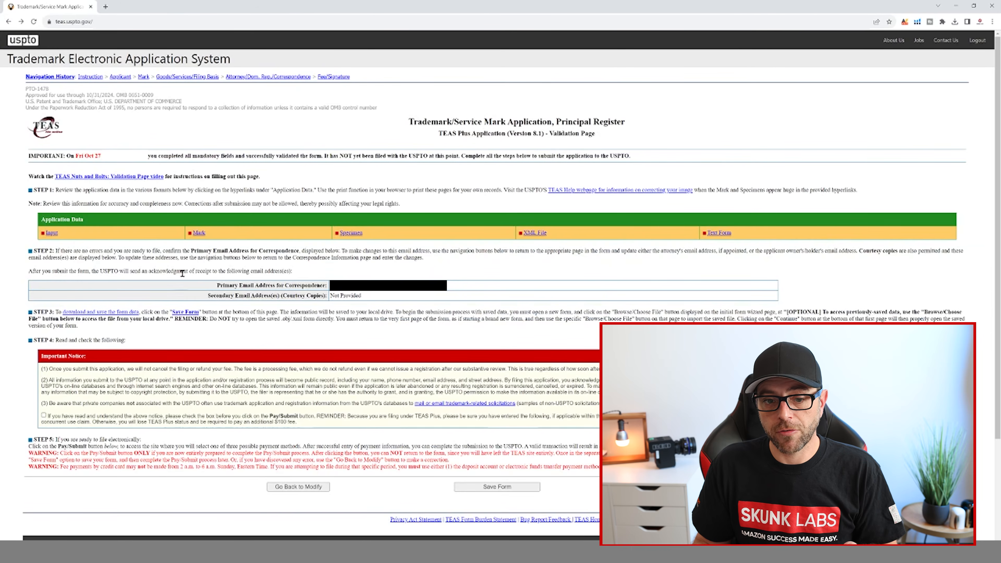
{"action": "left_click", "coordinate": [349, 233]}
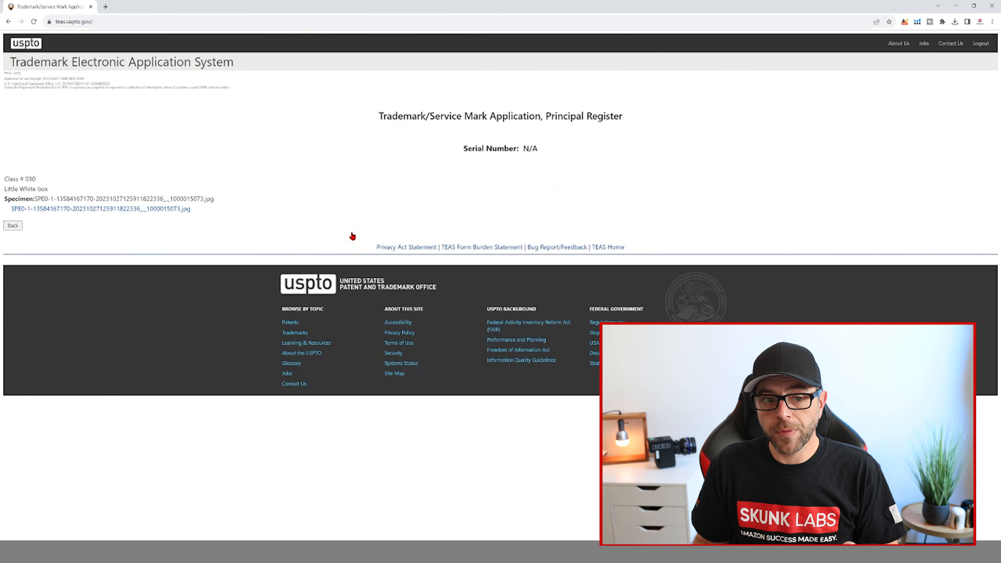
{"action": "left_click", "coordinate": [8, 21]}
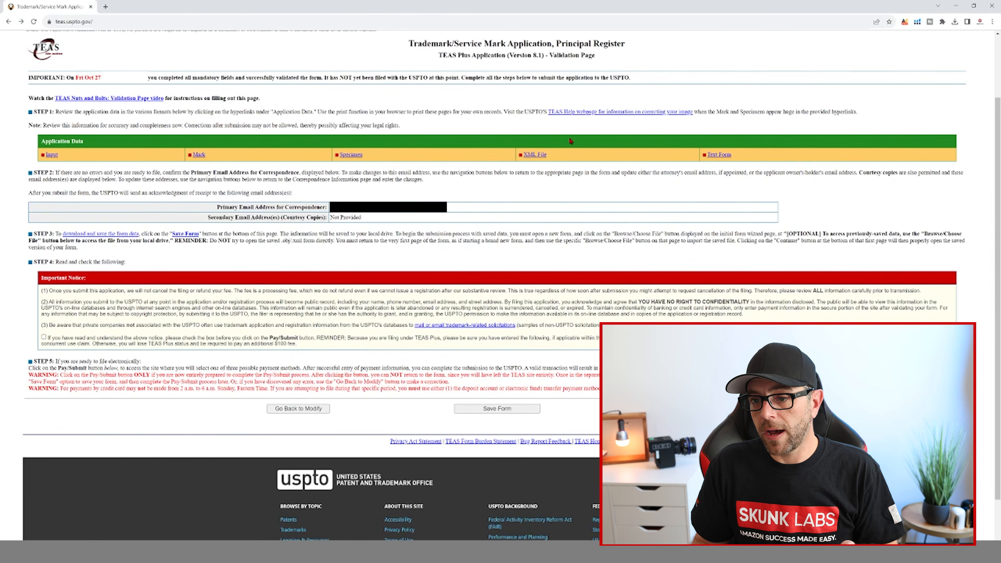
Step: Review the text form version of the application through to its declaration, and return to the validation page
{"action": "left_click", "coordinate": [720, 155]}
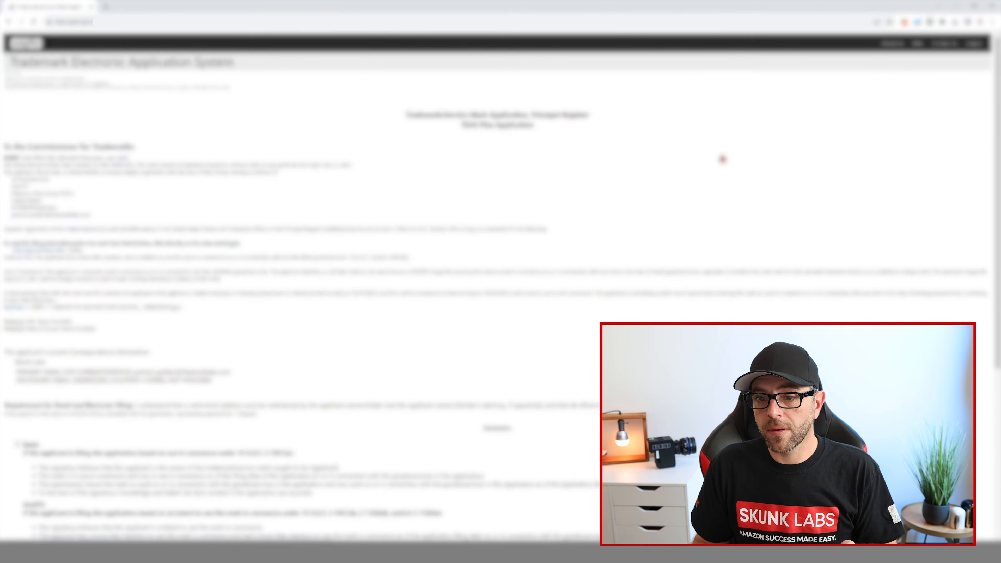
{"action": "scroll", "coordinate": [156, 213], "scroll_direction": "down", "scroll_amount": 5}
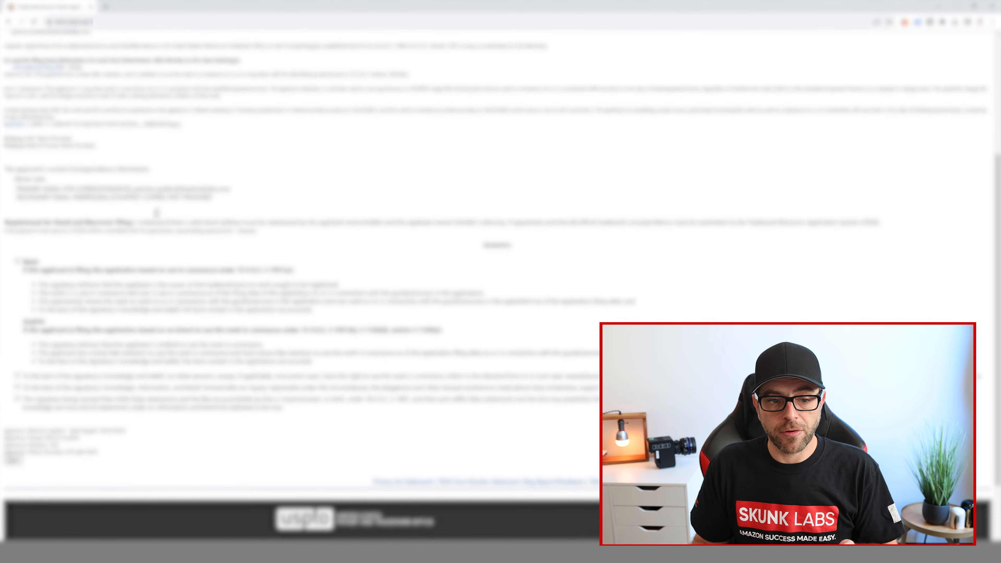
{"action": "scroll", "coordinate": [236, 114], "scroll_direction": "down", "scroll_amount": 1}
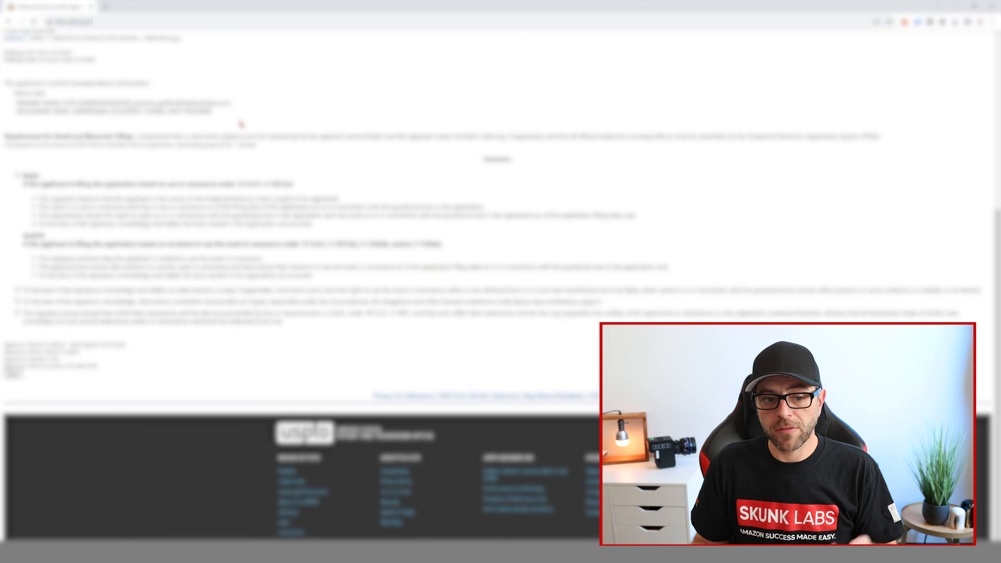
{"action": "scroll", "coordinate": [245, 132], "scroll_direction": "up", "scroll_amount": 7}
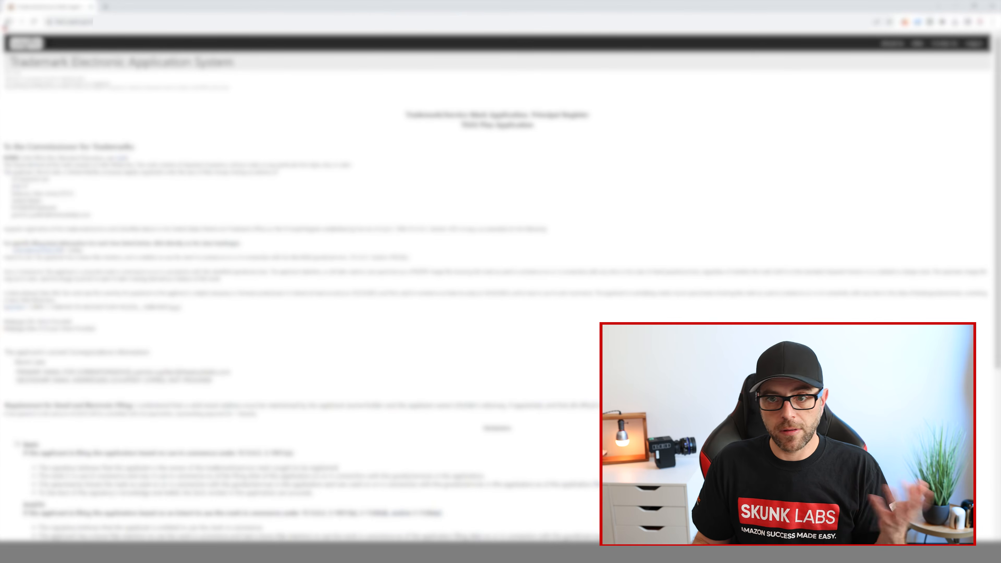
{"action": "left_click", "coordinate": [5, 24]}
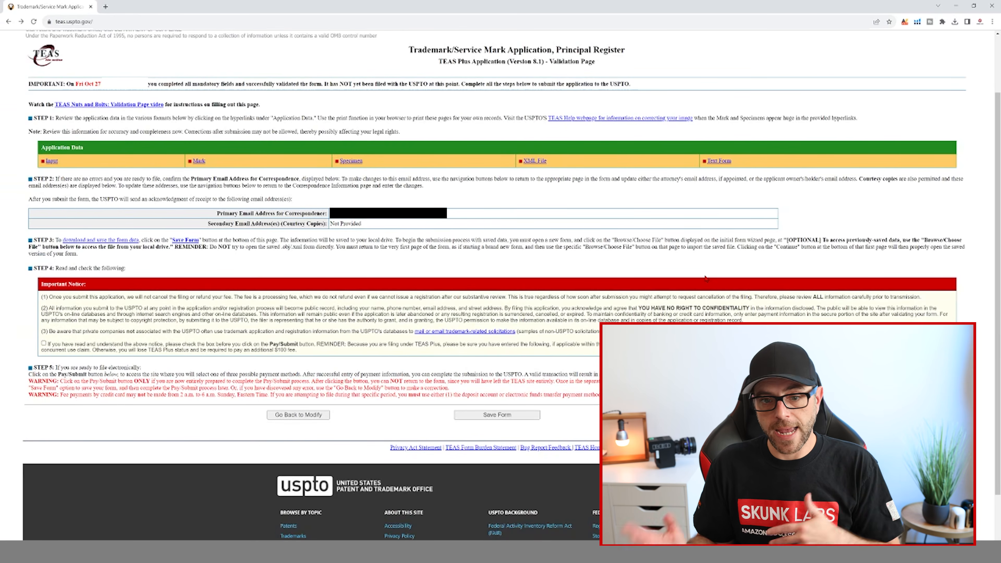
{"action": "scroll", "coordinate": [543, 51], "scroll_direction": "down", "scroll_amount": 1}
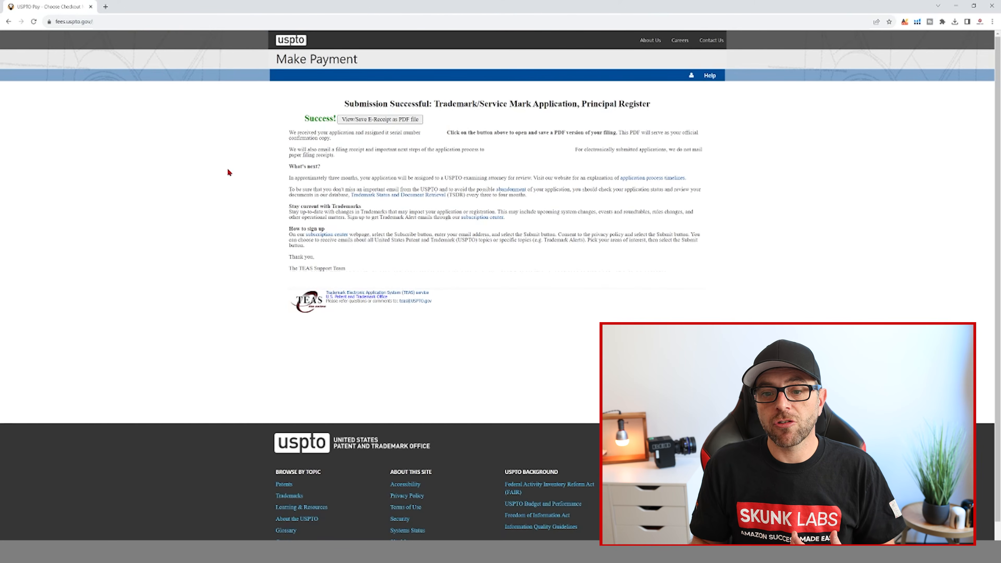
Step: Open Trademark Status and Document Retrieval (TSDR) from the submission confirmation and copy the status page's web address
{"action": "left_click", "coordinate": [405, 197]}
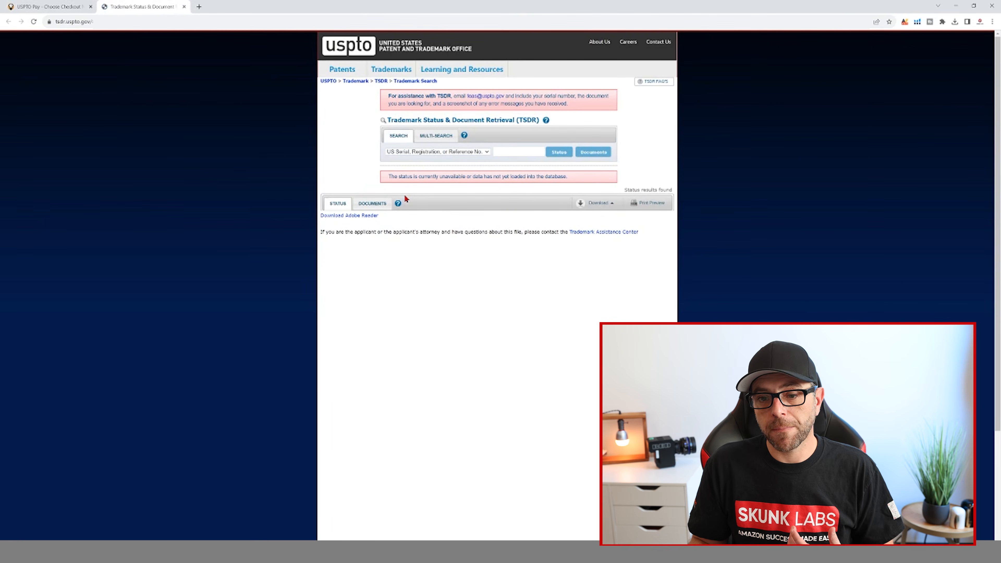
{"action": "left_click", "coordinate": [374, 205]}
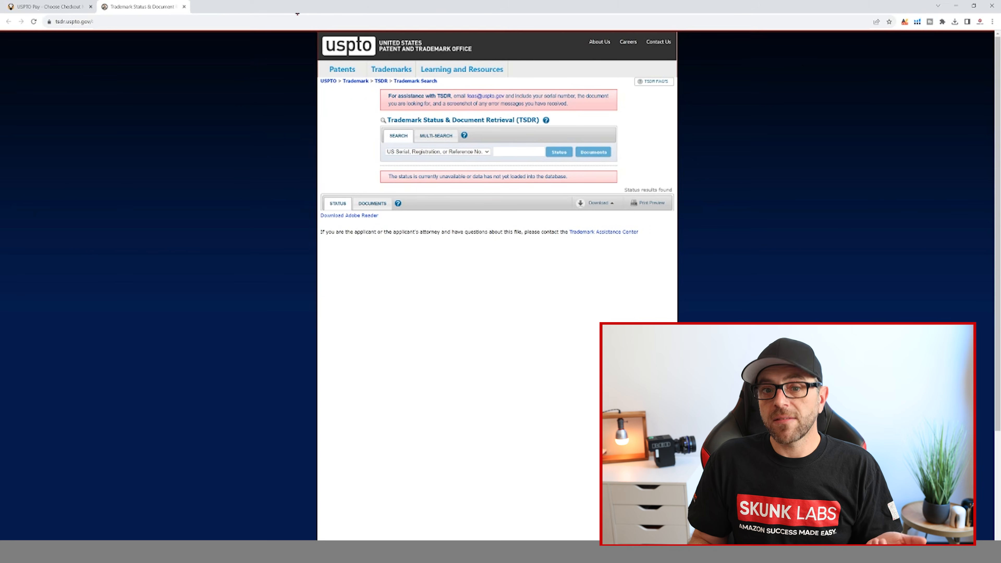
{"action": "left_click", "coordinate": [298, 21]}
{"action": "right_click", "coordinate": [300, 23]}
{"action": "left_click", "coordinate": [341, 68]}
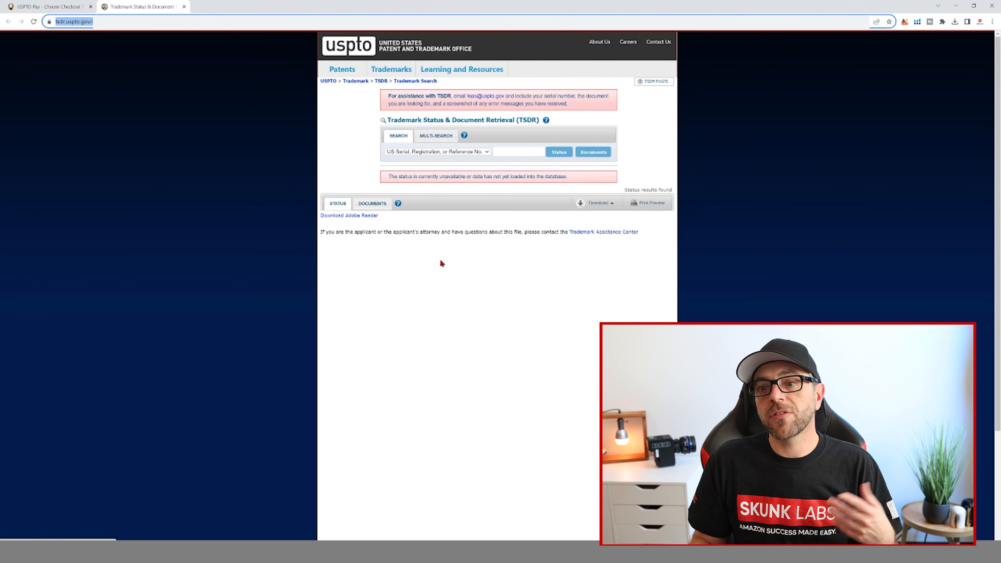